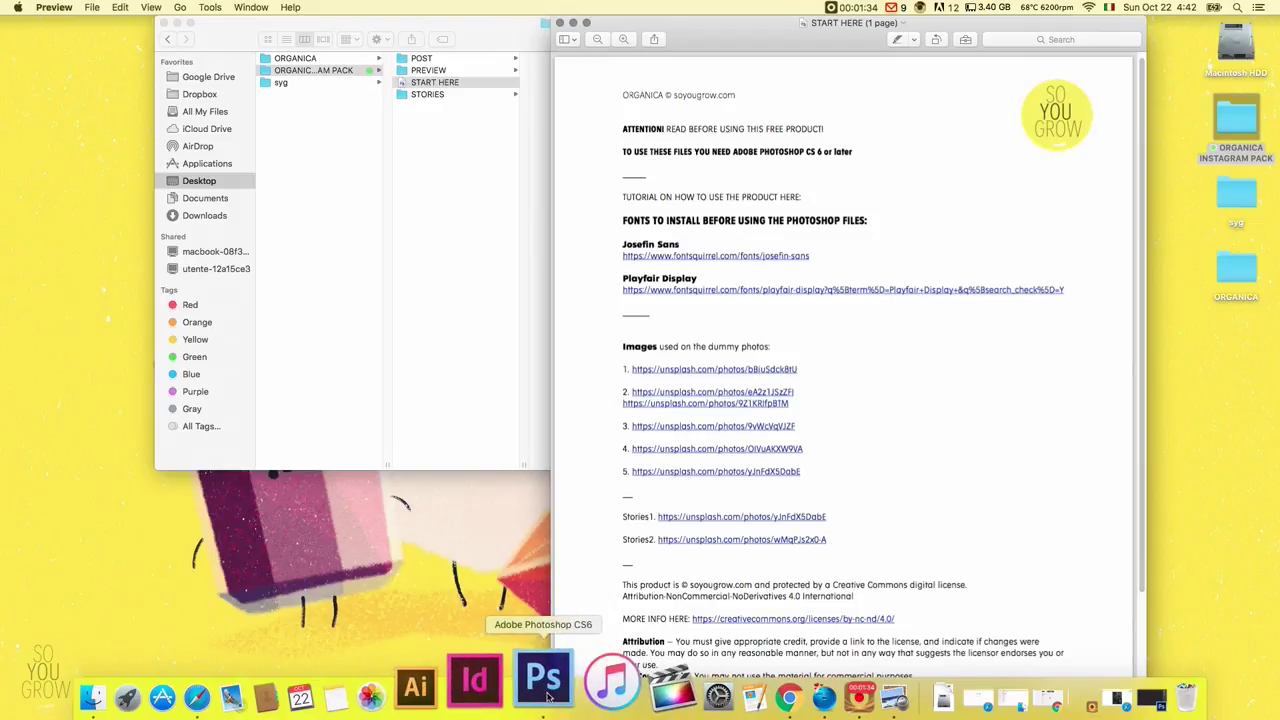
Examine the dummy-photo section of the START HERE document and the OrganicaStories2.jpg preview in the PREVIEW folder.
left_click(549, 690)
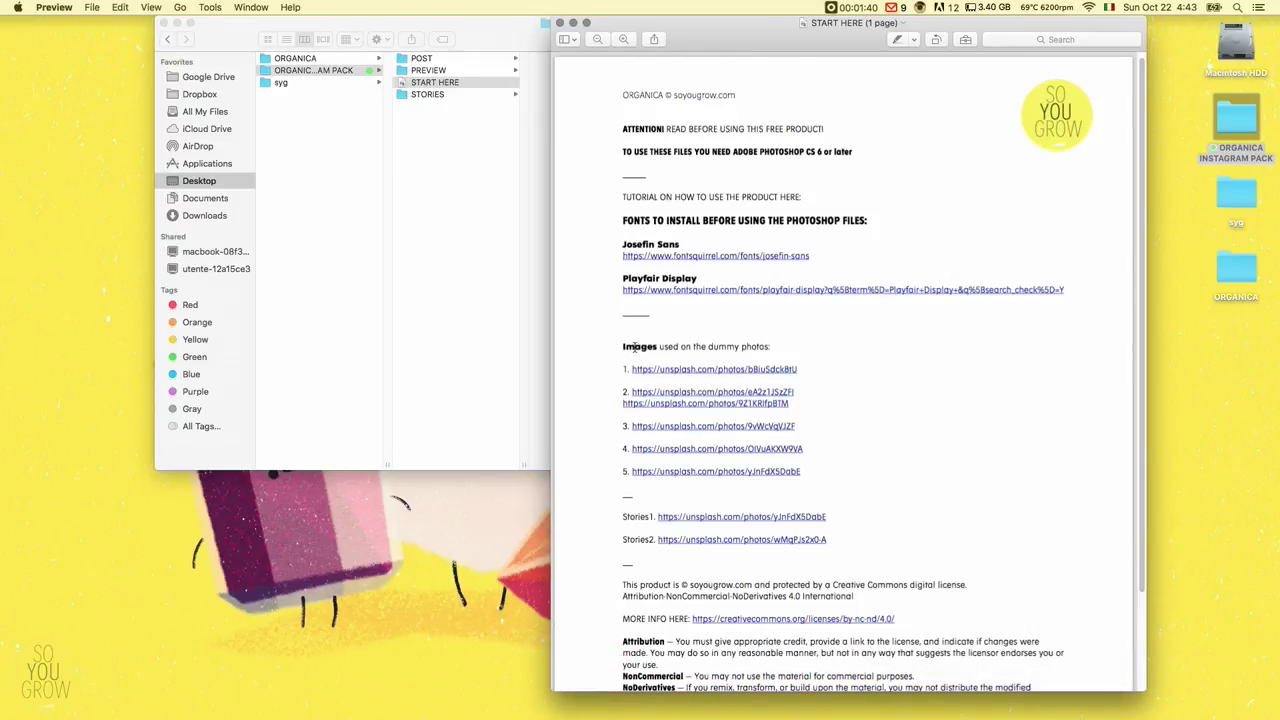
left_click_drag(623, 346, 655, 360)
left_click(847, 473)
left_click(451, 79)
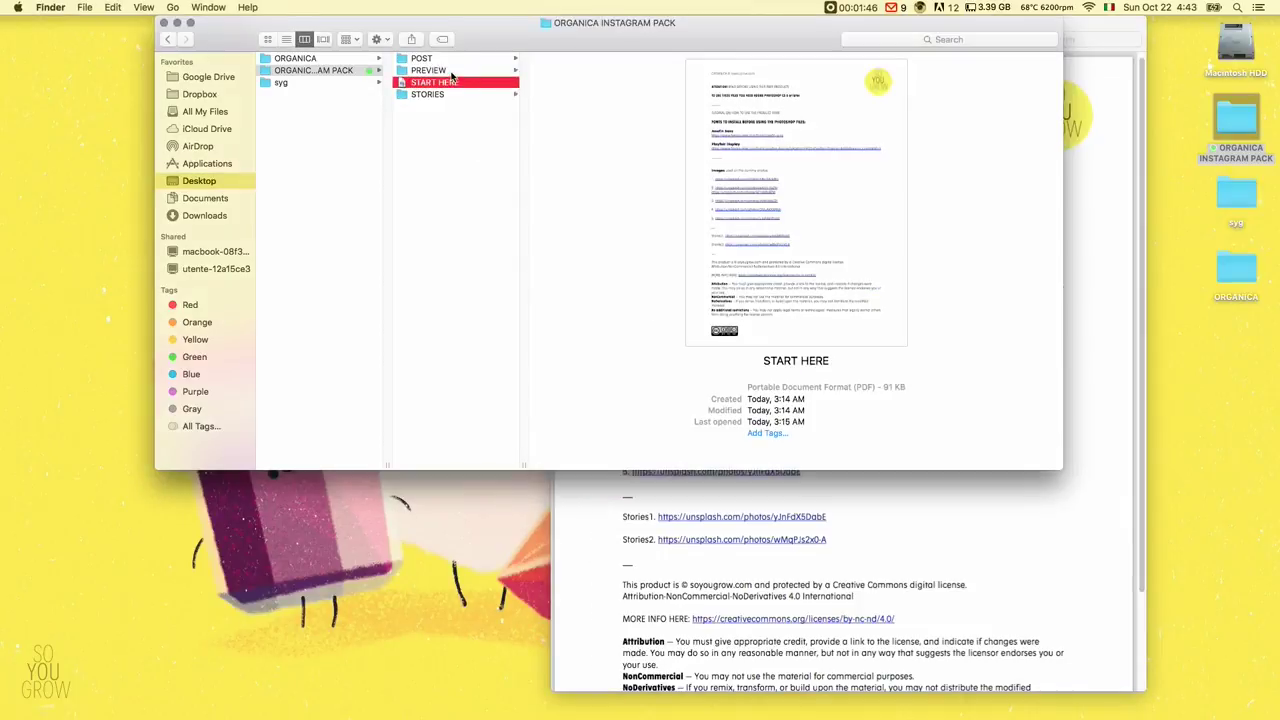
left_click(449, 71)
left_click(588, 82)
left_click(597, 129)
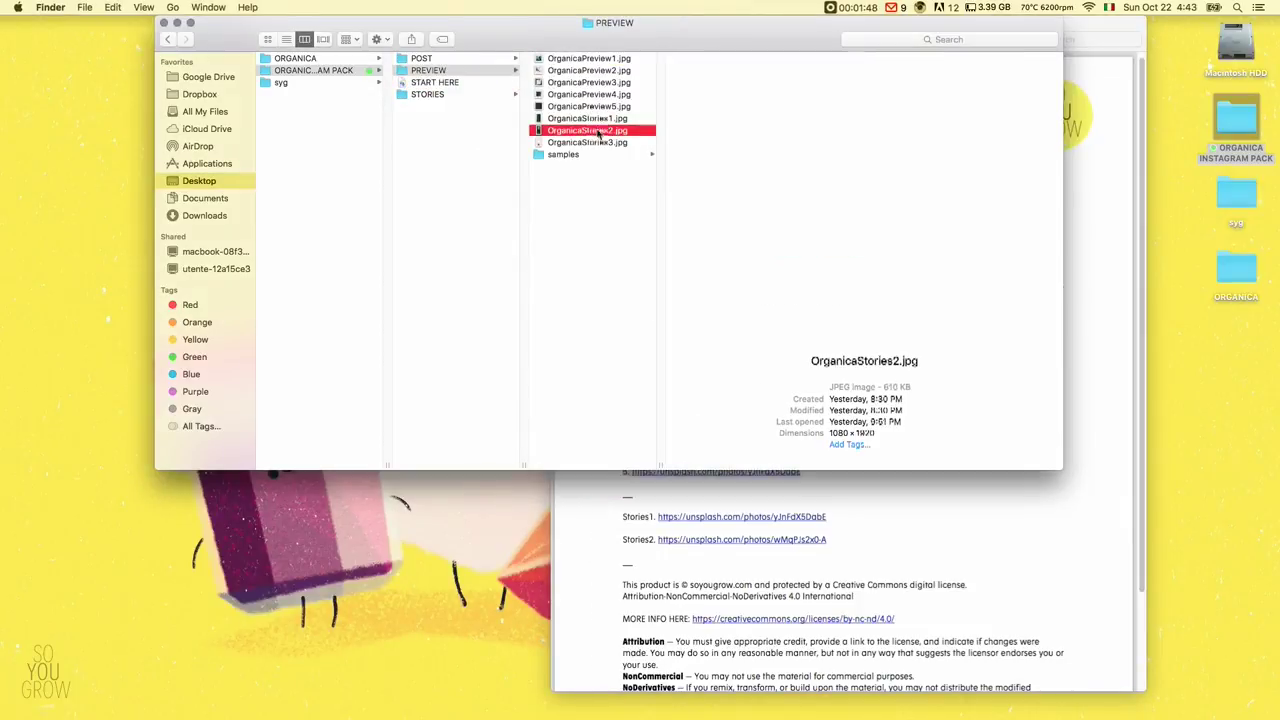
Examine the numbered Unsplash photo links in the START HERE document.
left_click(893, 524)
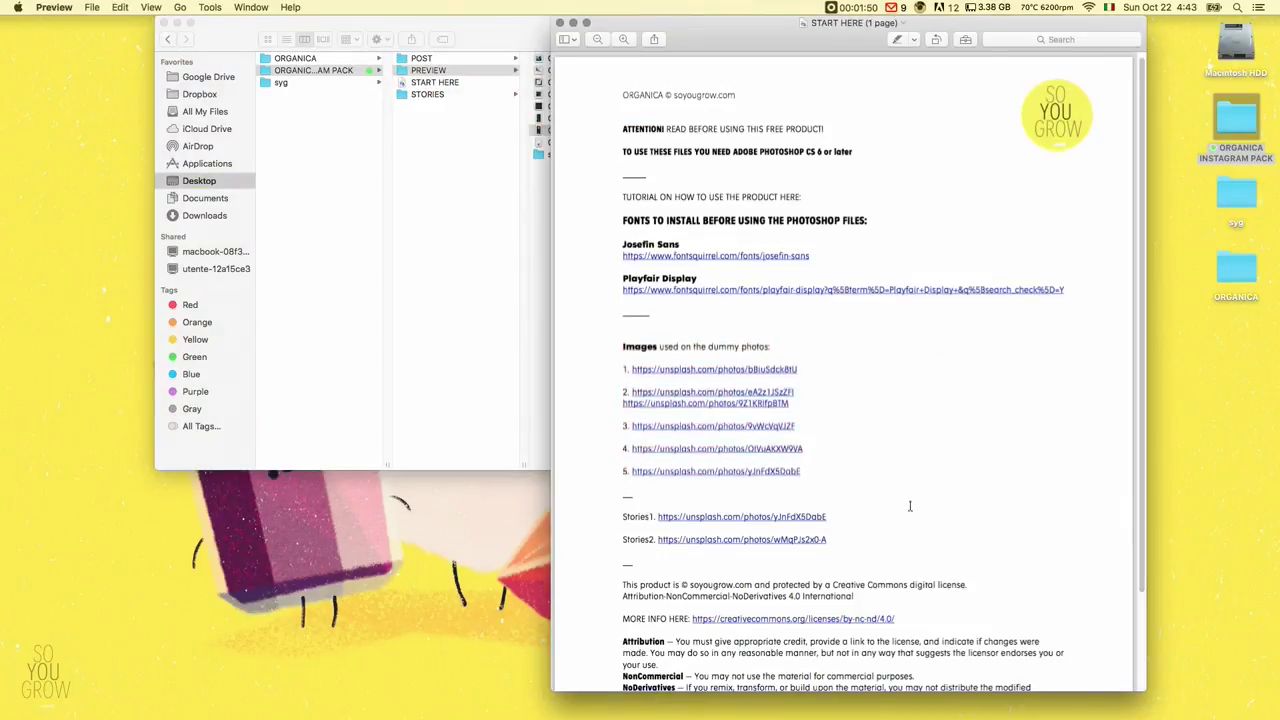
left_click_drag(832, 469, 881, 433)
left_click(845, 462)
left_click_drag(825, 466, 765, 348)
left_click(886, 468)
Look through the pack's POST and PREVIEW folders, and open Stories1.psd from the STORIES folder in Photoshop.
left_click(463, 290)
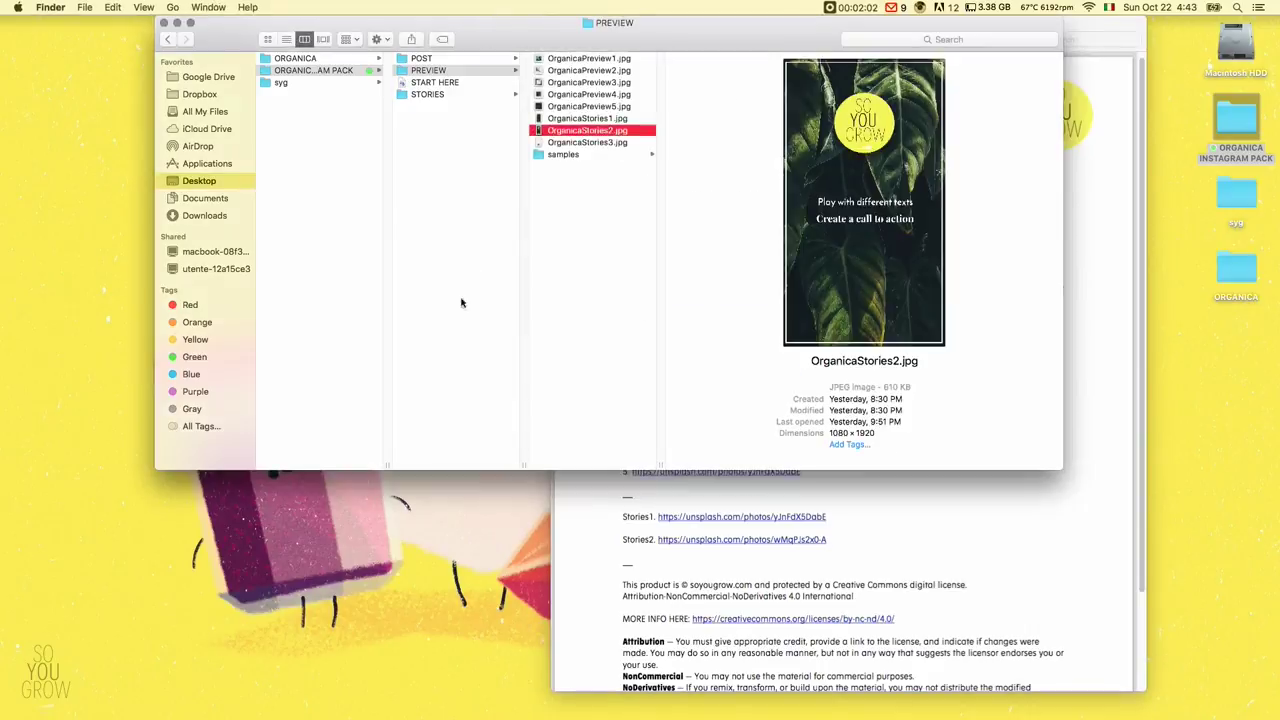
left_click(575, 233)
left_click(464, 61)
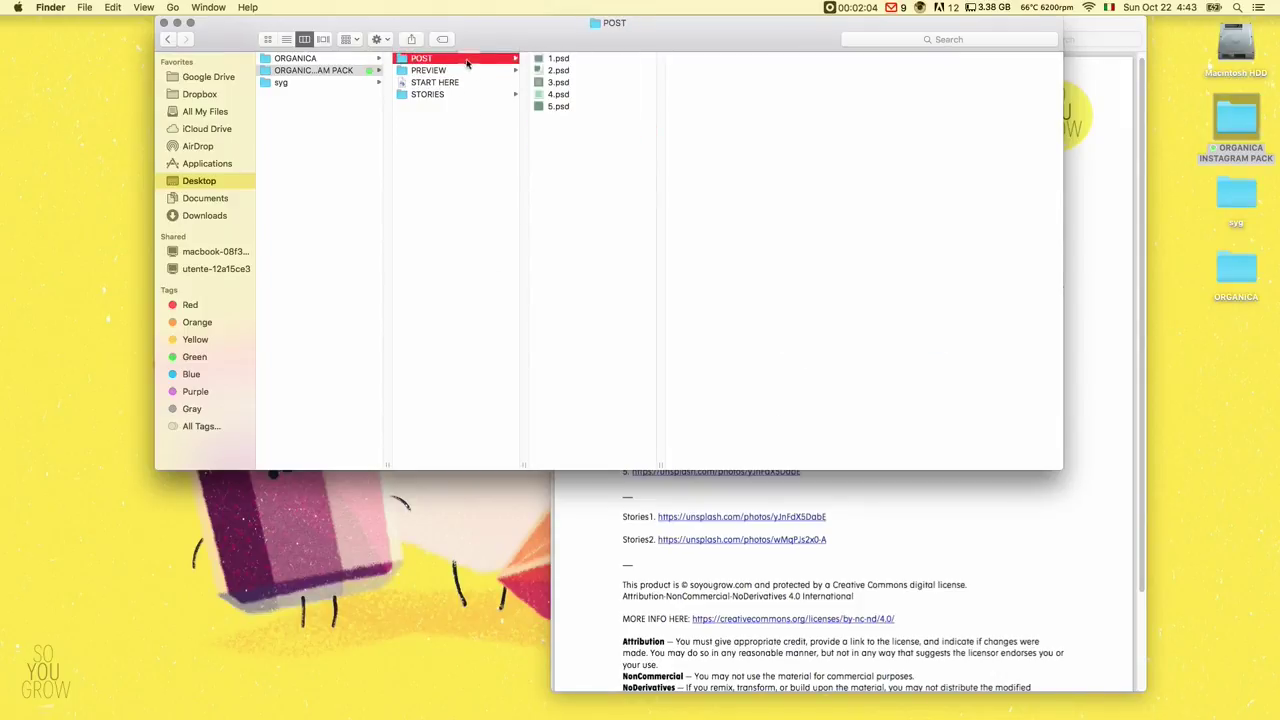
left_click(486, 73)
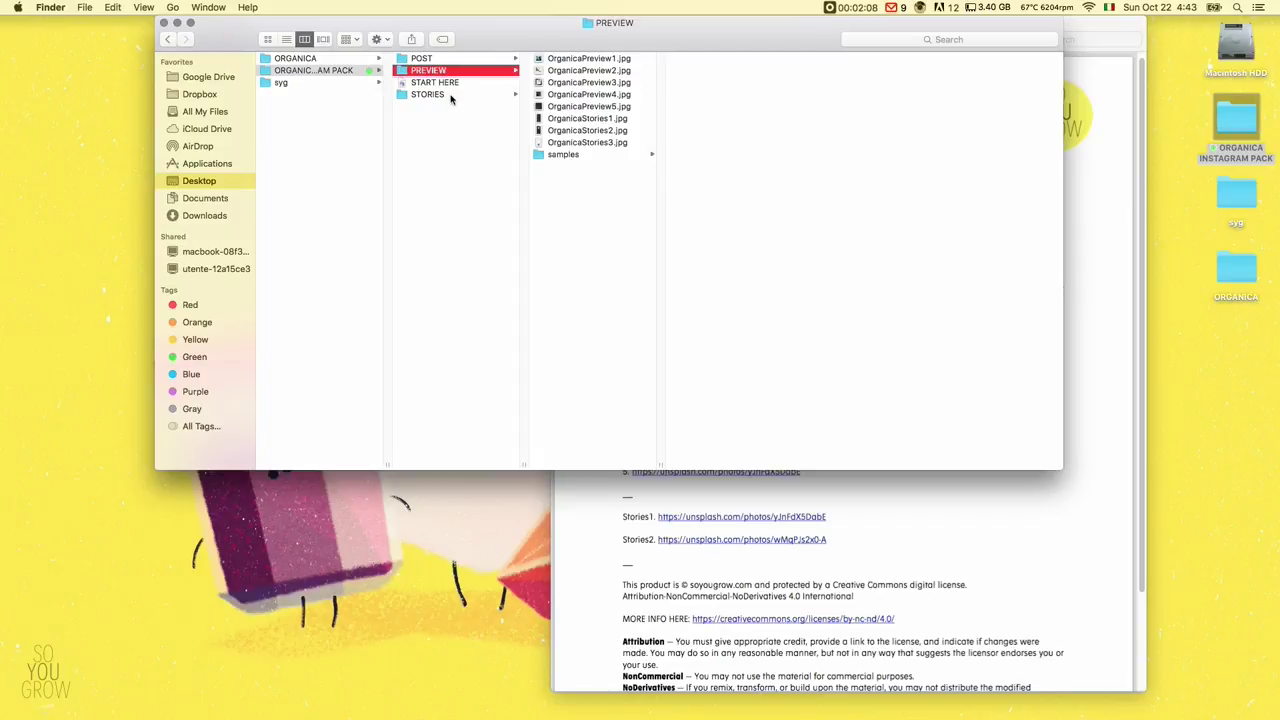
left_click(450, 95)
left_click(561, 72)
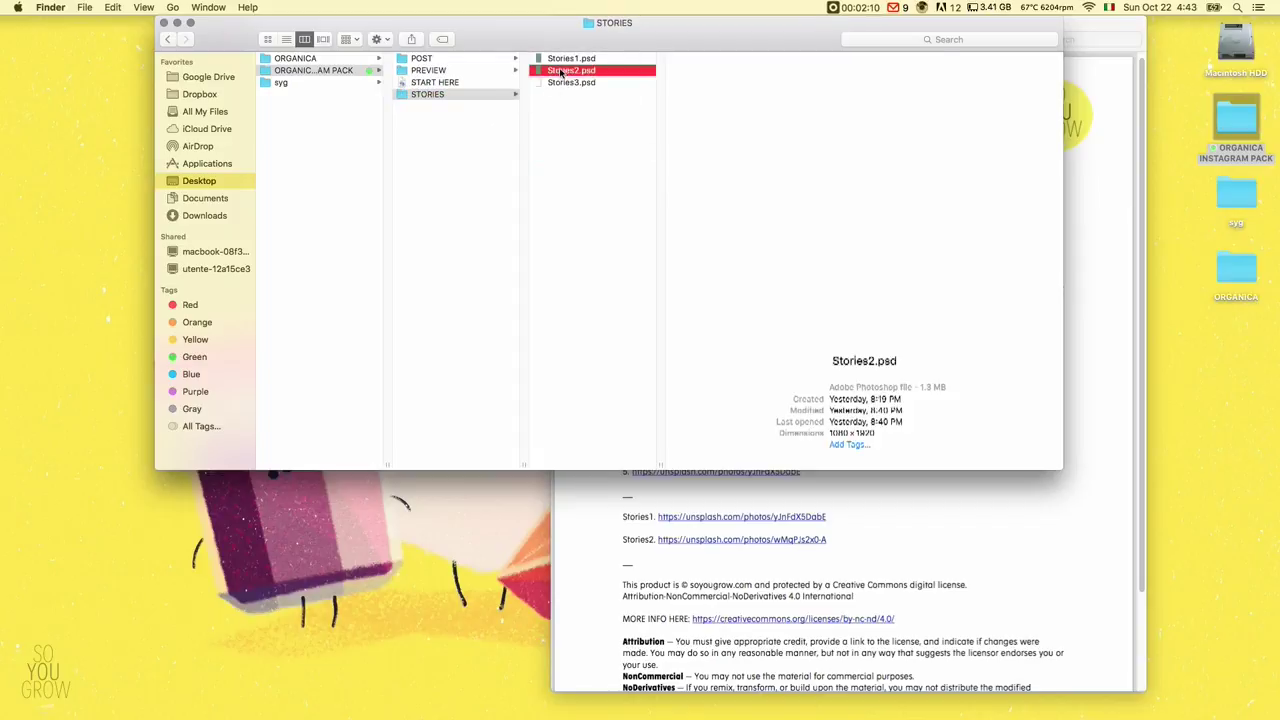
double_click(562, 60)
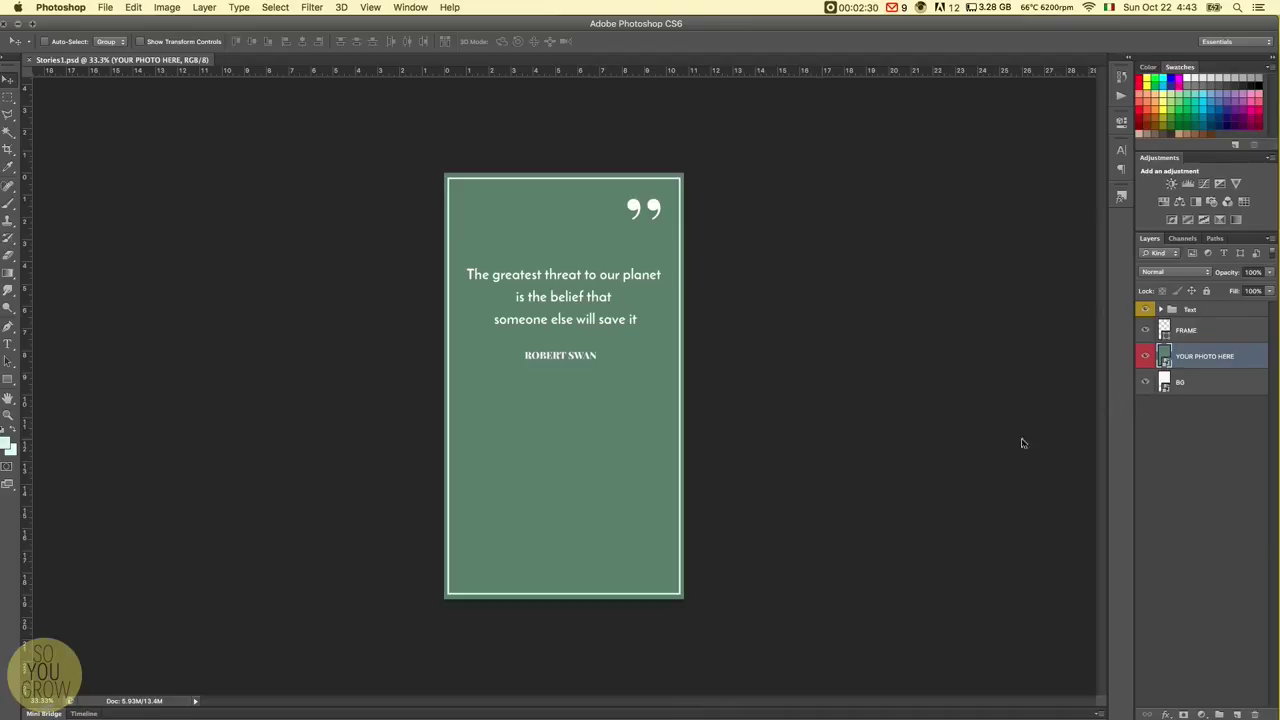
Switch to the START HERE document and open the Unsplash link listed for Stories1 in Safari.
key("ctrl+Up")
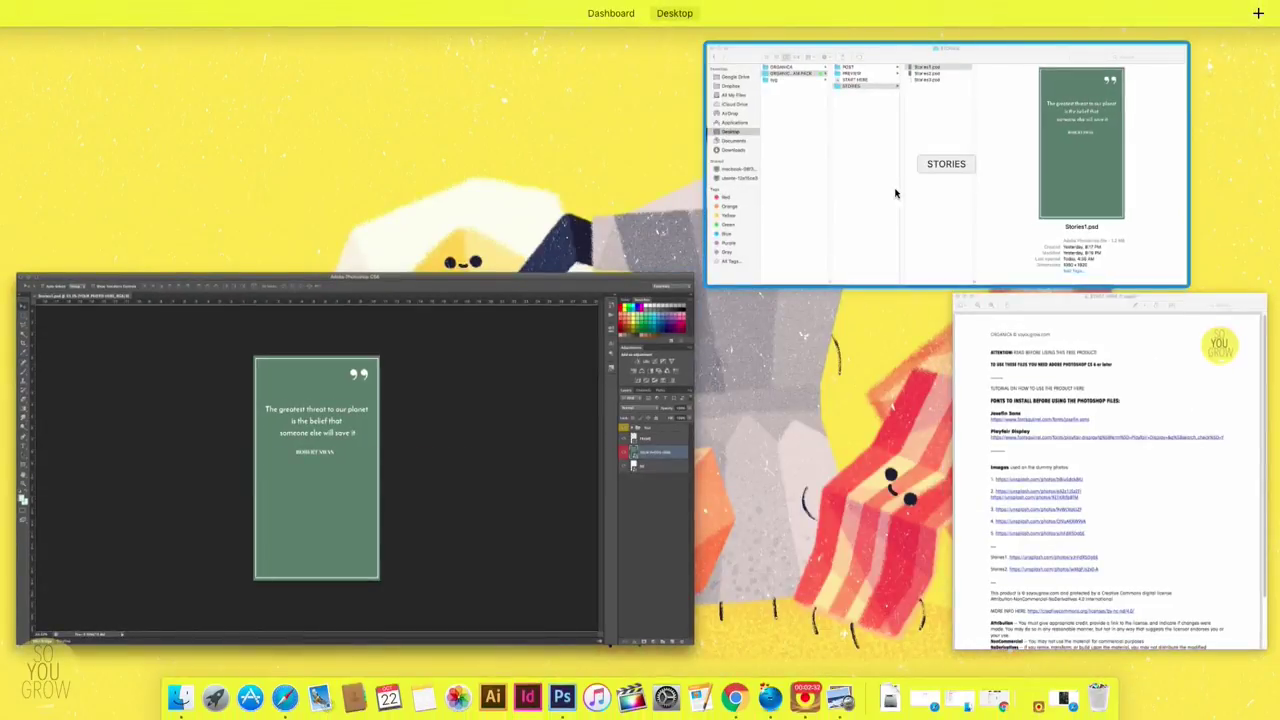
left_click(1063, 400)
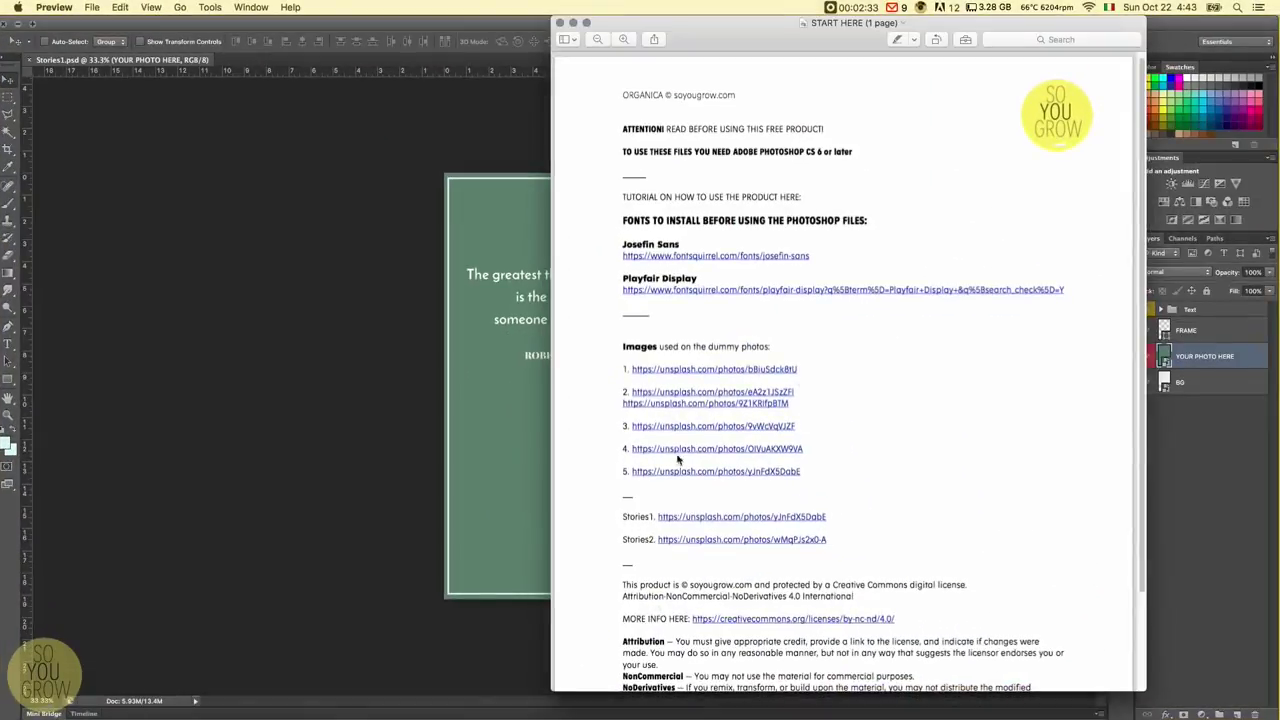
left_click(712, 518)
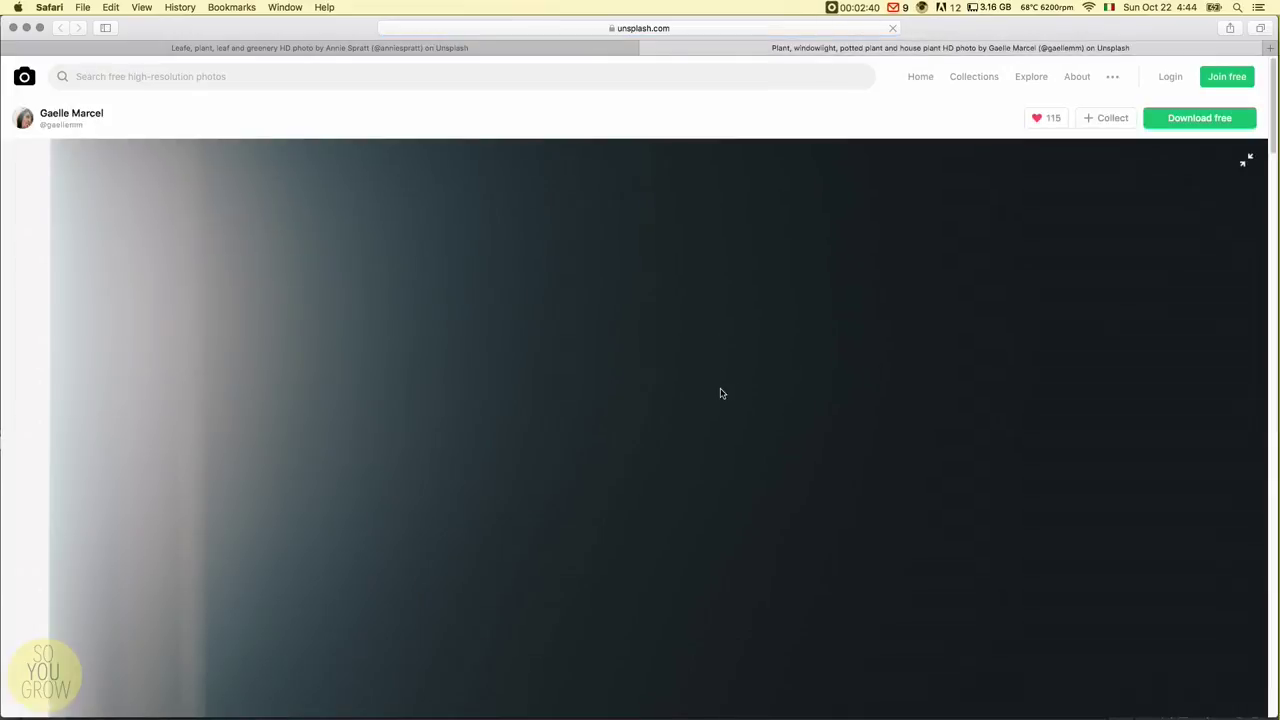
View the potted plant photo in full size on Unsplash and open it as an image in Photoshop.
left_click(720, 393)
left_click(720, 392)
left_click(720, 391)
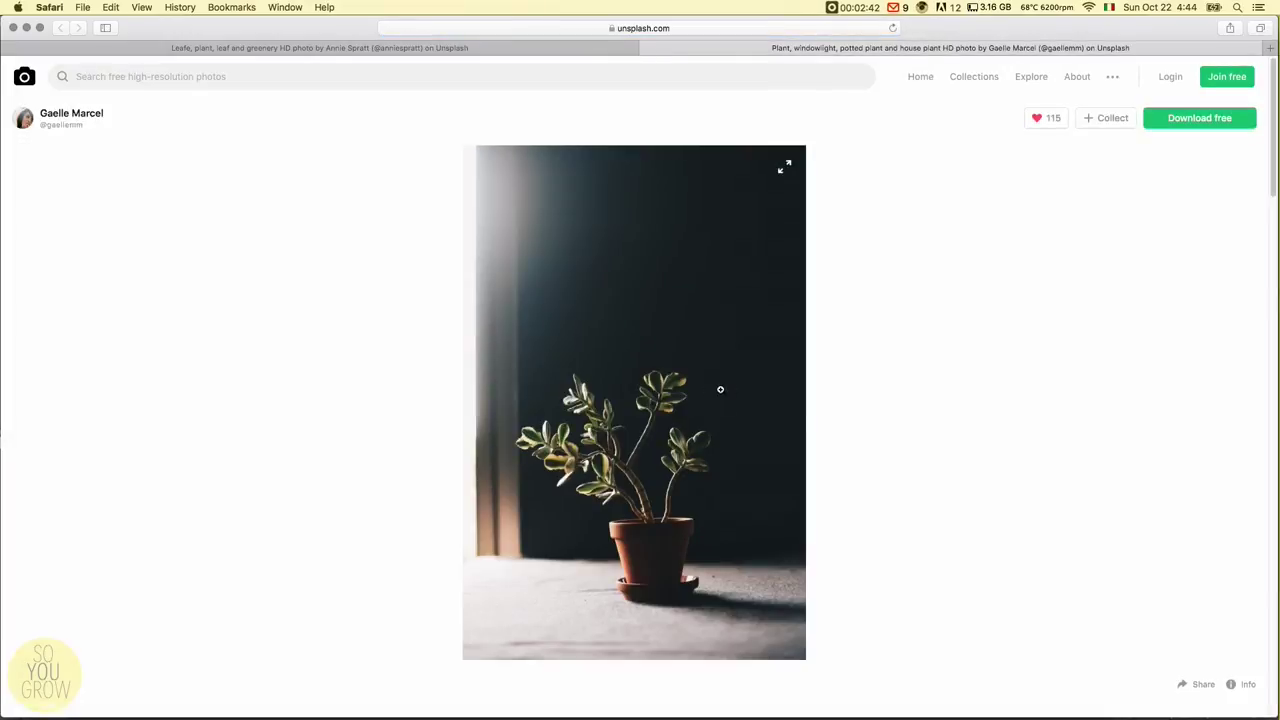
left_click(720, 389)
left_click_drag(720, 400, 575, 685)
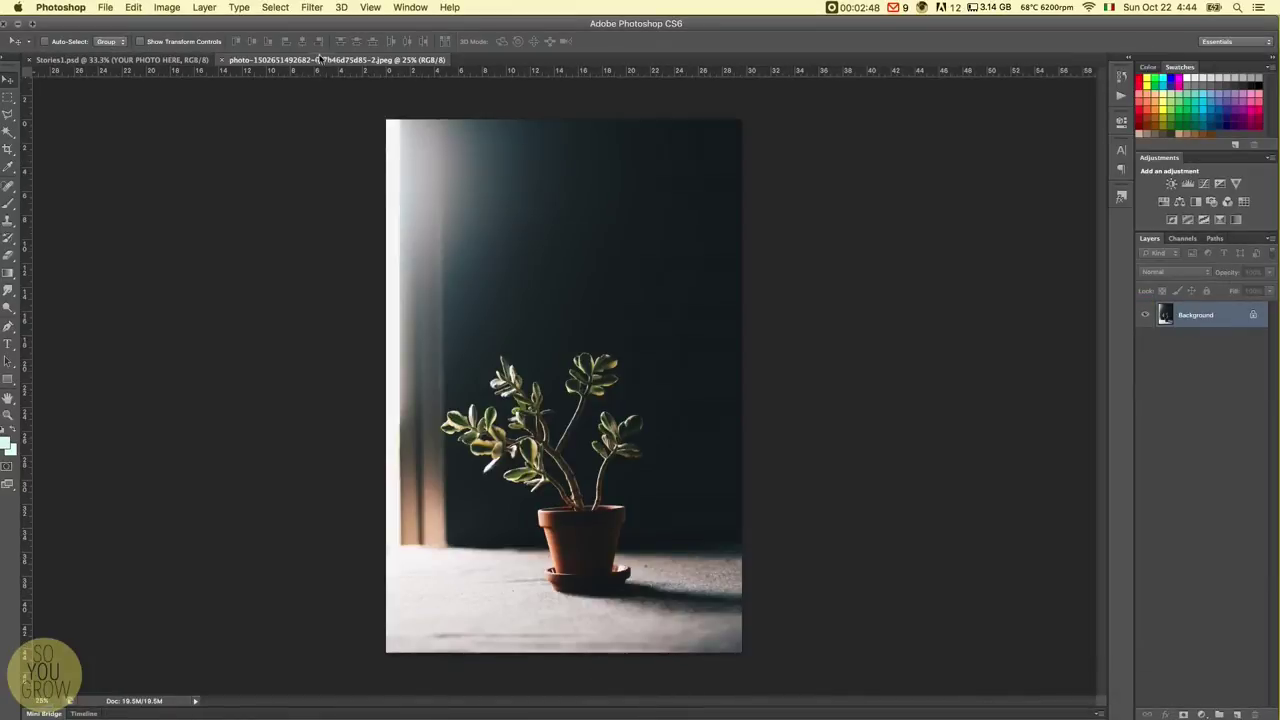
mouse_move(318, 60)
left_mouse_down()
mouse_move(471, 257)
mouse_move(346, 64)
mouse_move(326, 60)
left_mouse_up()
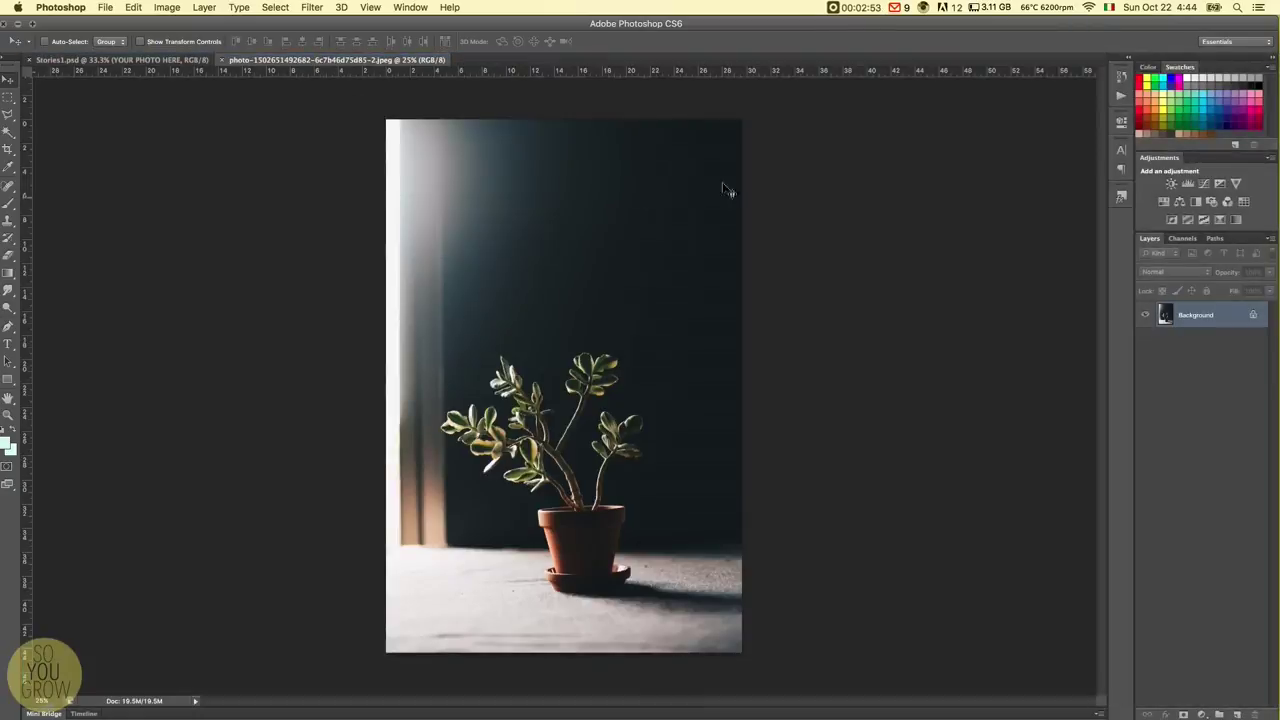
Open the contents of the YOUR PHOTO HERE smart object from Stories1.psd and select its DROP IMAGE HERE layer.
left_click(120, 60)
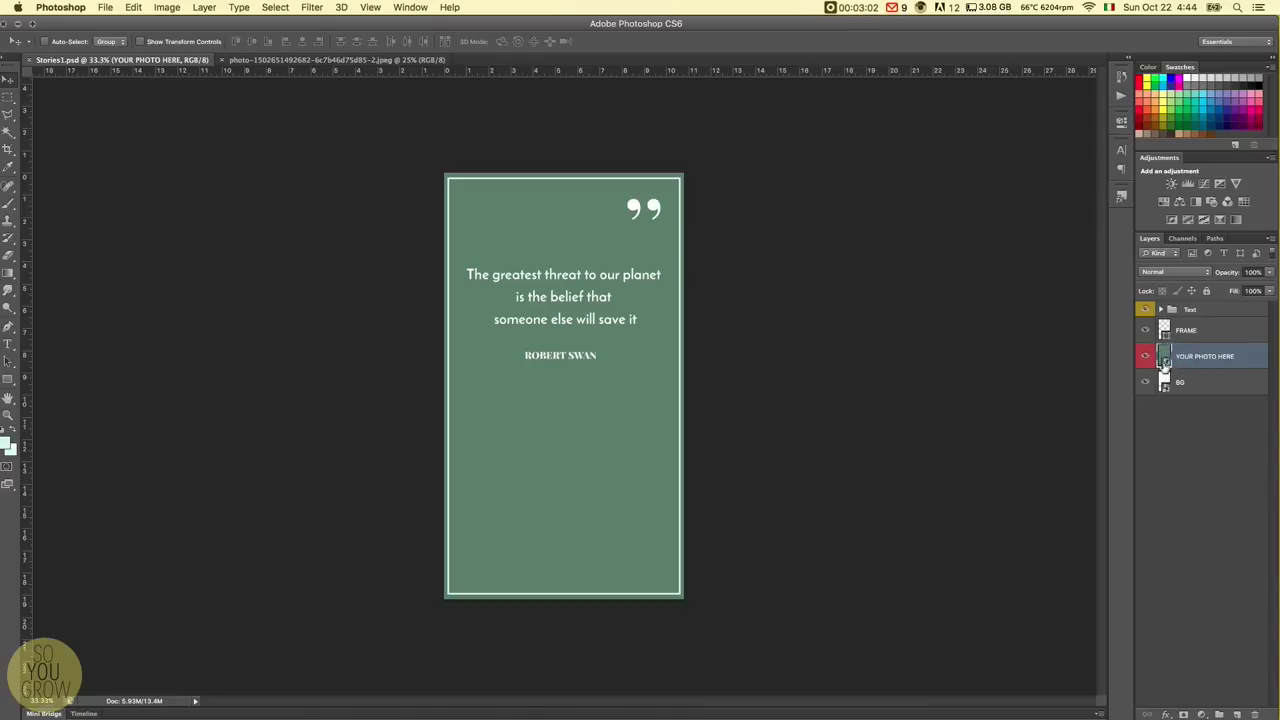
double_click(1165, 358)
left_click(738, 300)
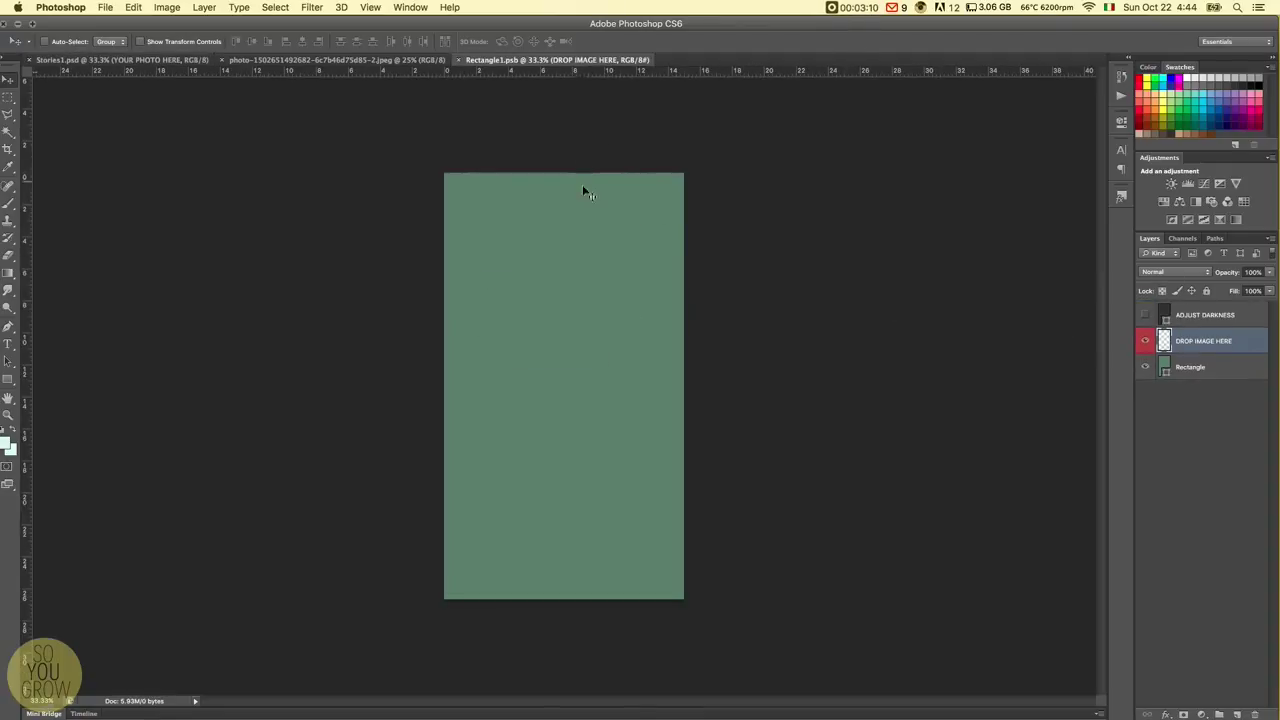
left_click(1178, 344)
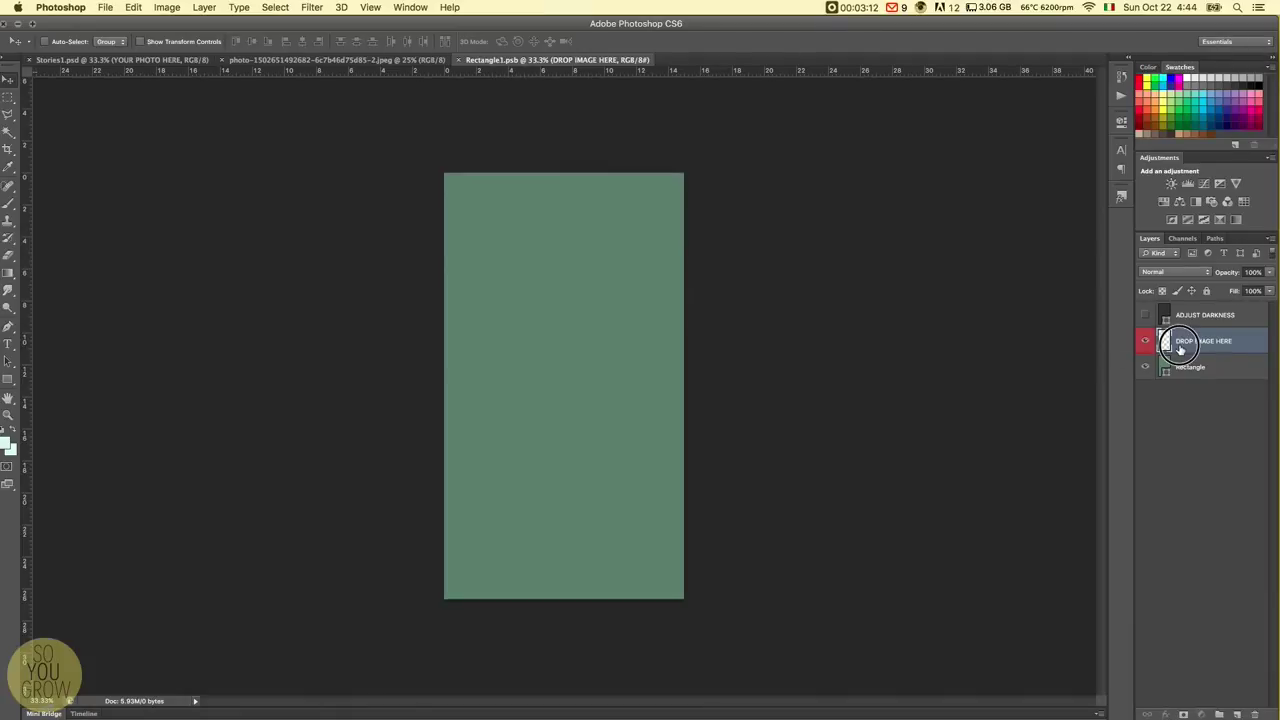
mouse_move(22, 713)
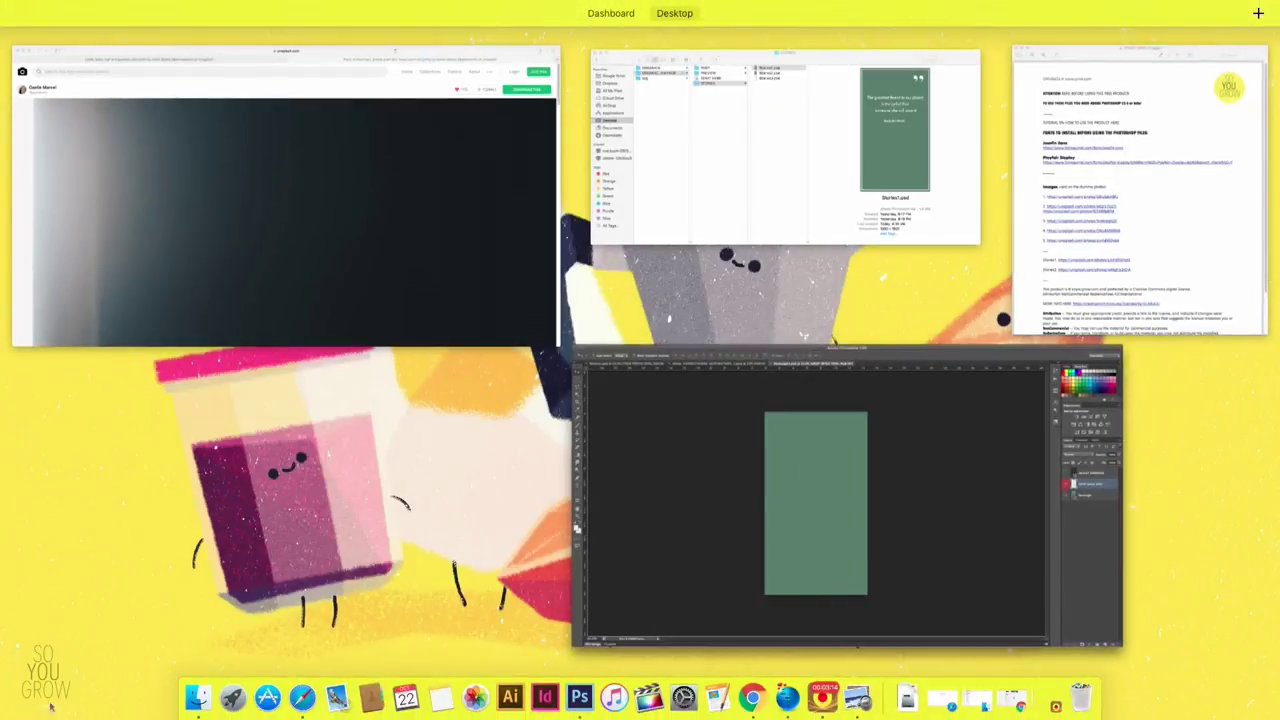
left_click(995, 450)
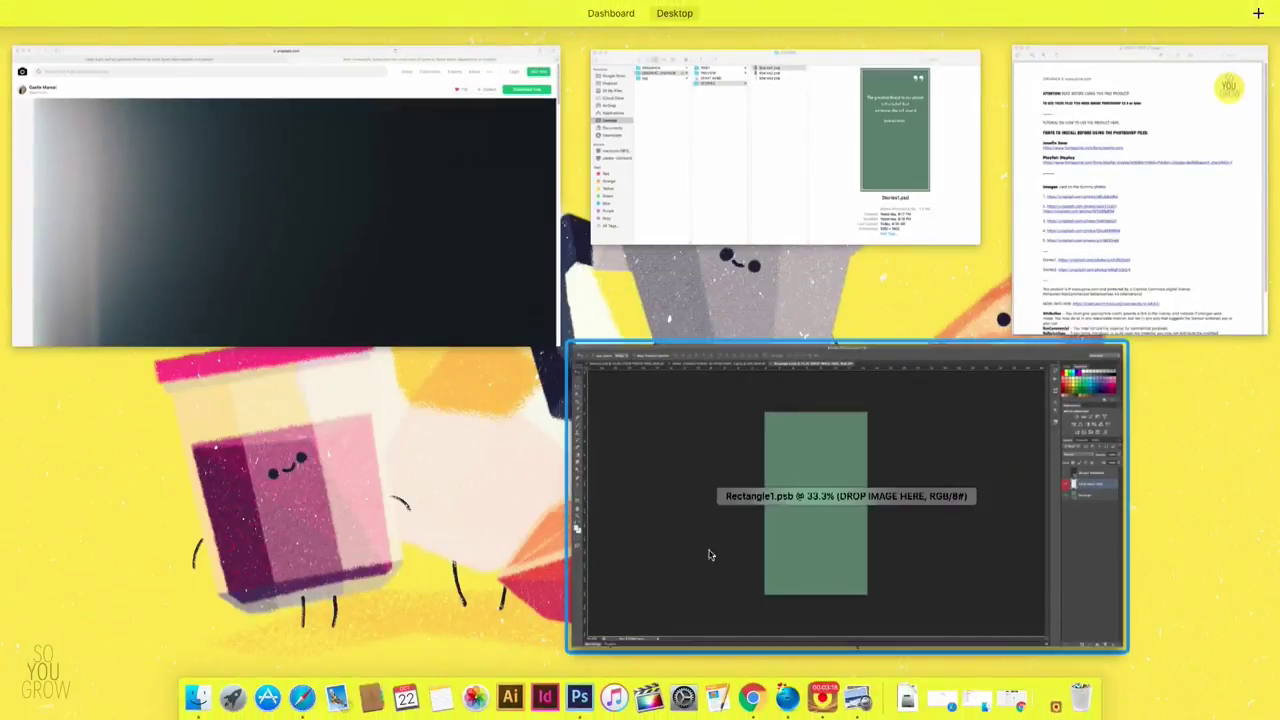
left_click(708, 551)
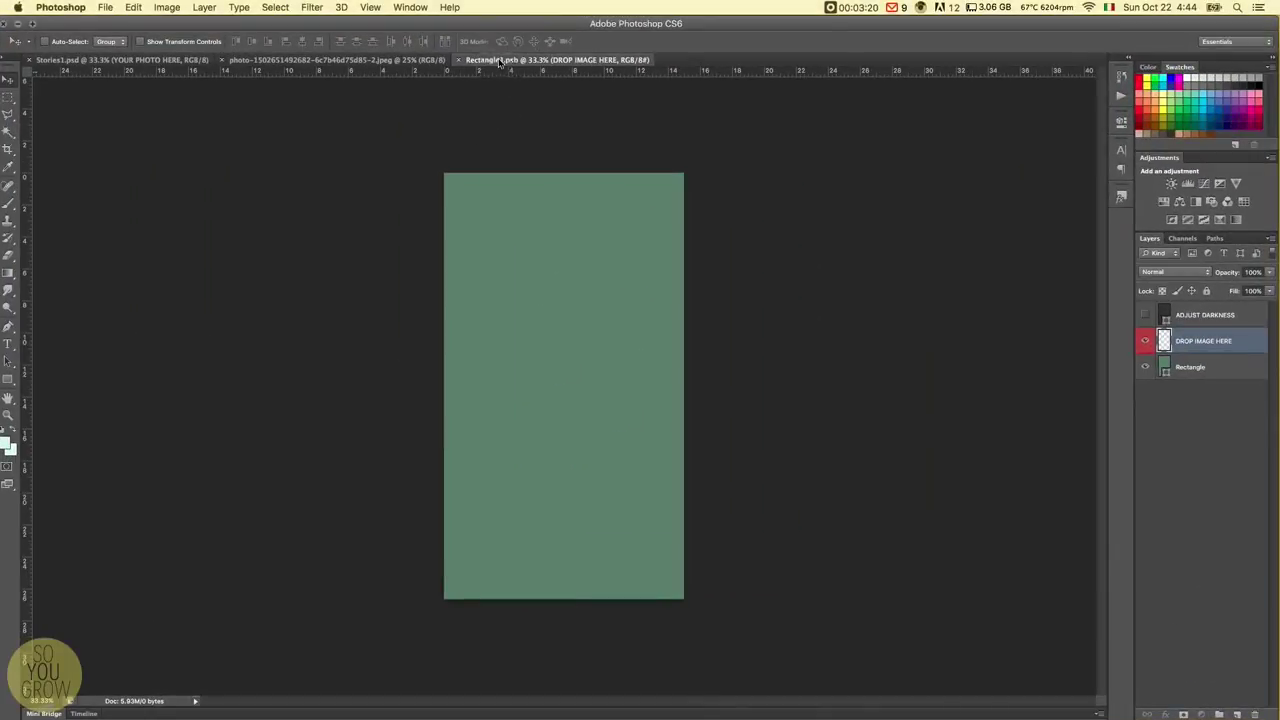
Place the potted plant photo into Rectangle1.psb above the DROP IMAGE HERE layer and position it to cover the whole canvas.
left_click(372, 60)
left_click_drag(372, 60, 611, 319)
left_click_drag(710, 409, 580, 234)
left_click_drag(603, 366, 681, 359)
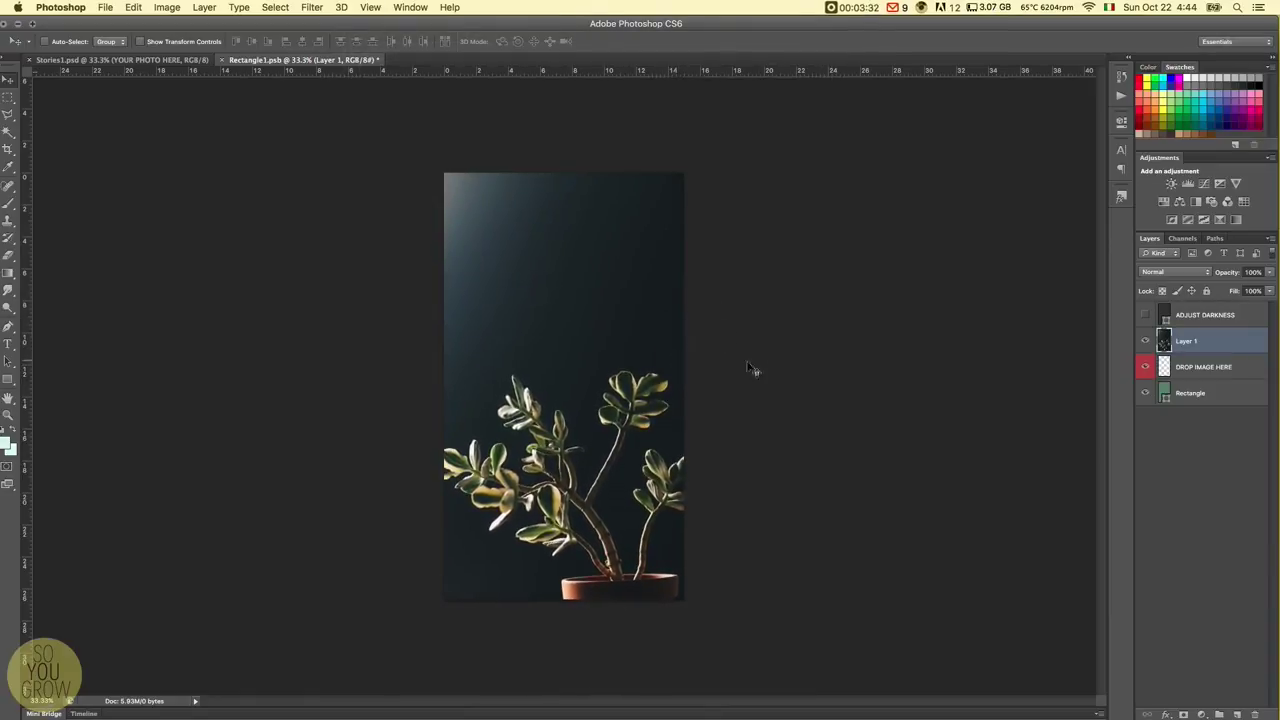
Rotate the plant photo layer by about 1 degree with Transform, nudge it slightly right and down, and apply the transformation.
left_click(133, 7)
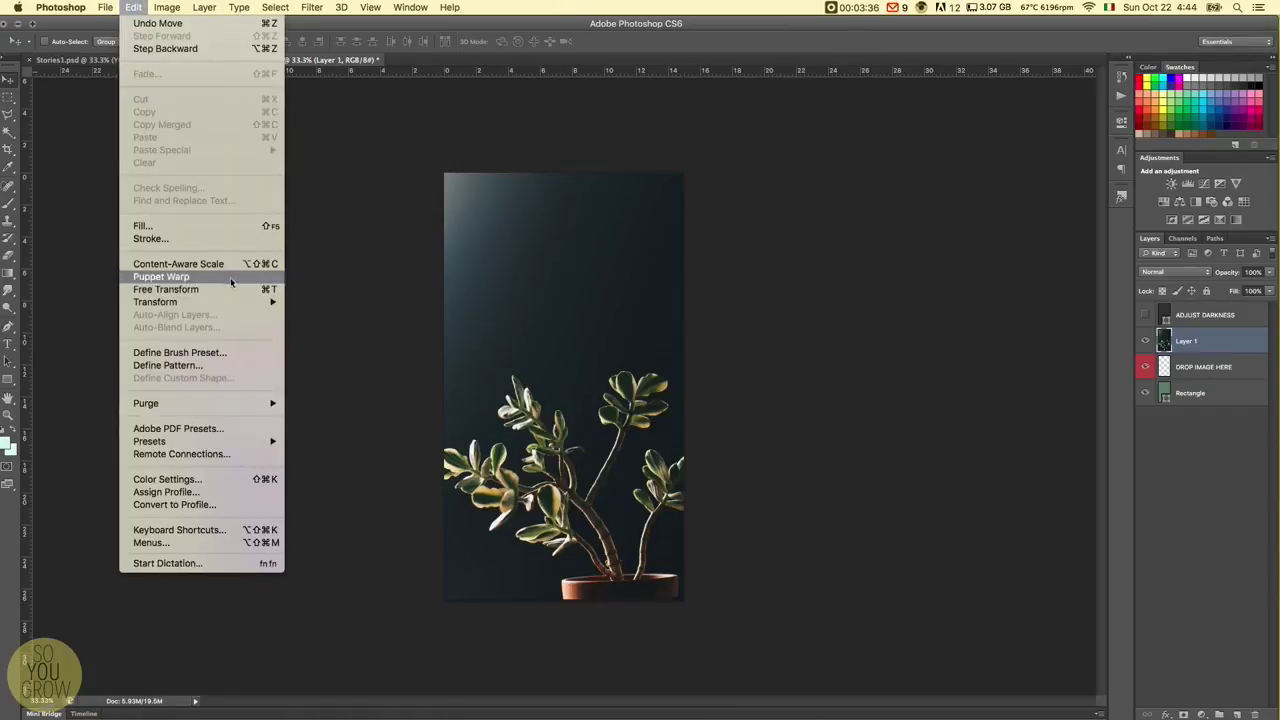
mouse_move(236, 296)
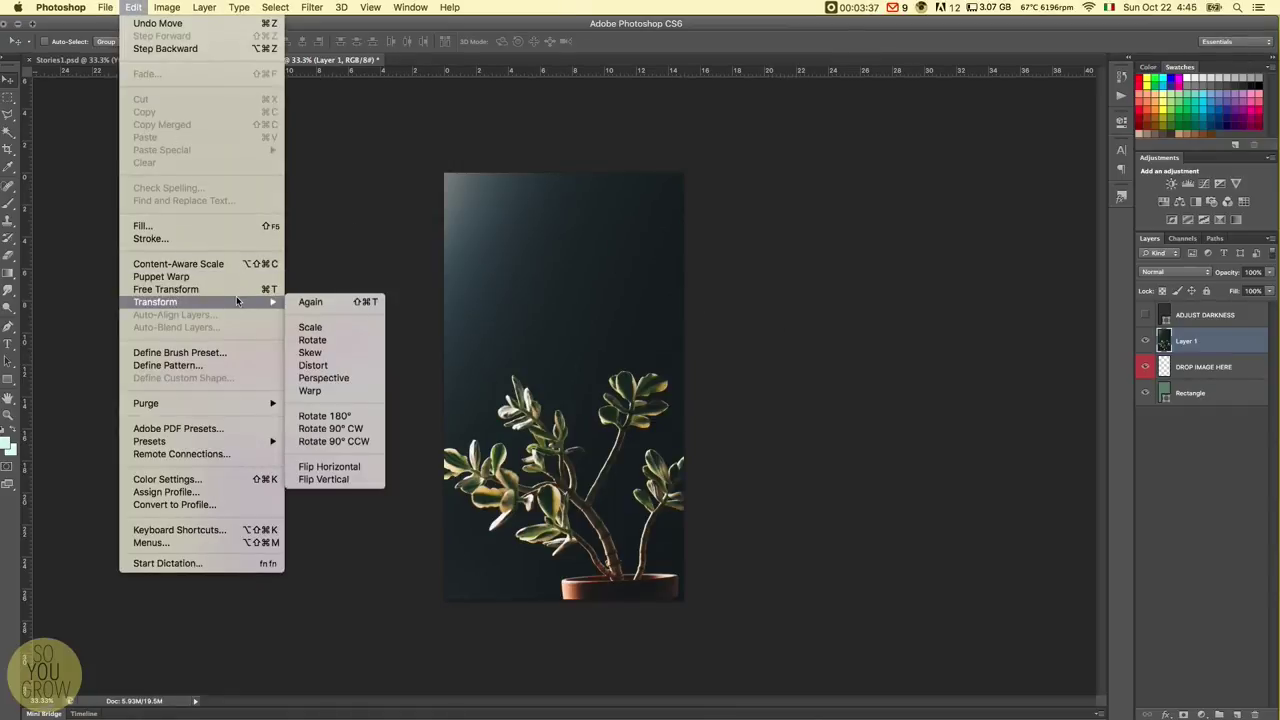
left_click(334, 341)
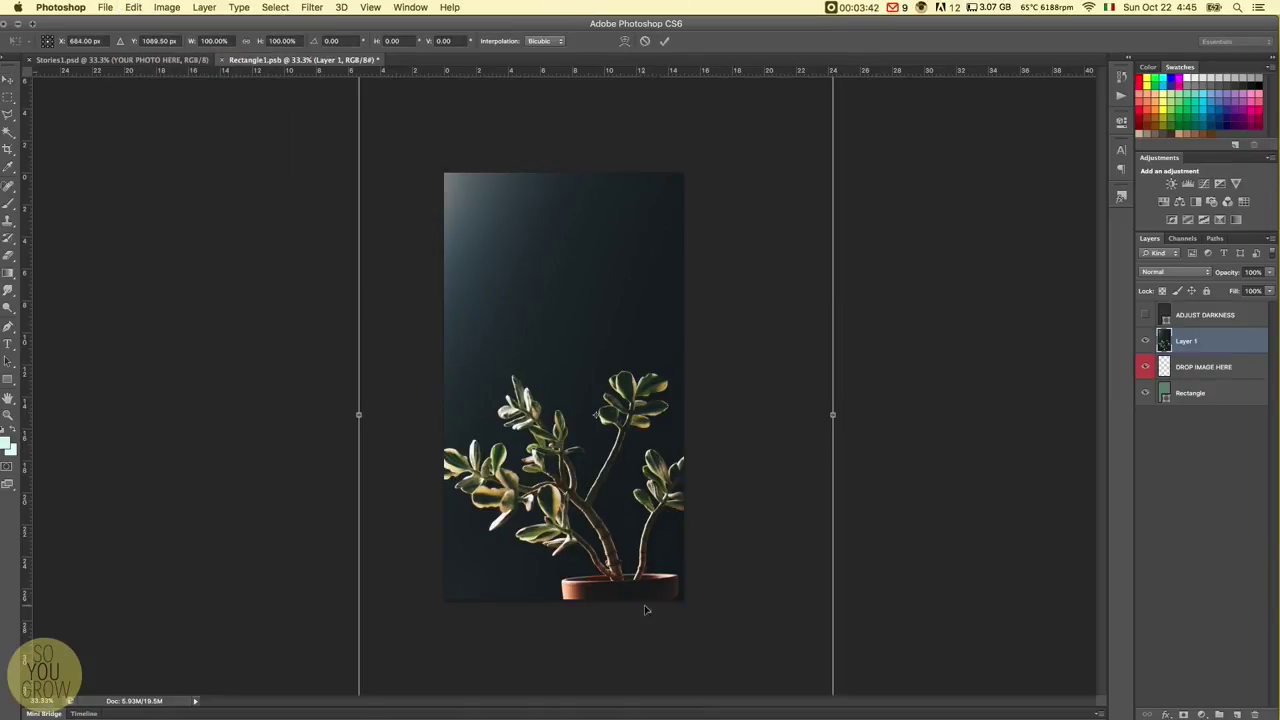
left_click_drag(955, 428, 962, 438)
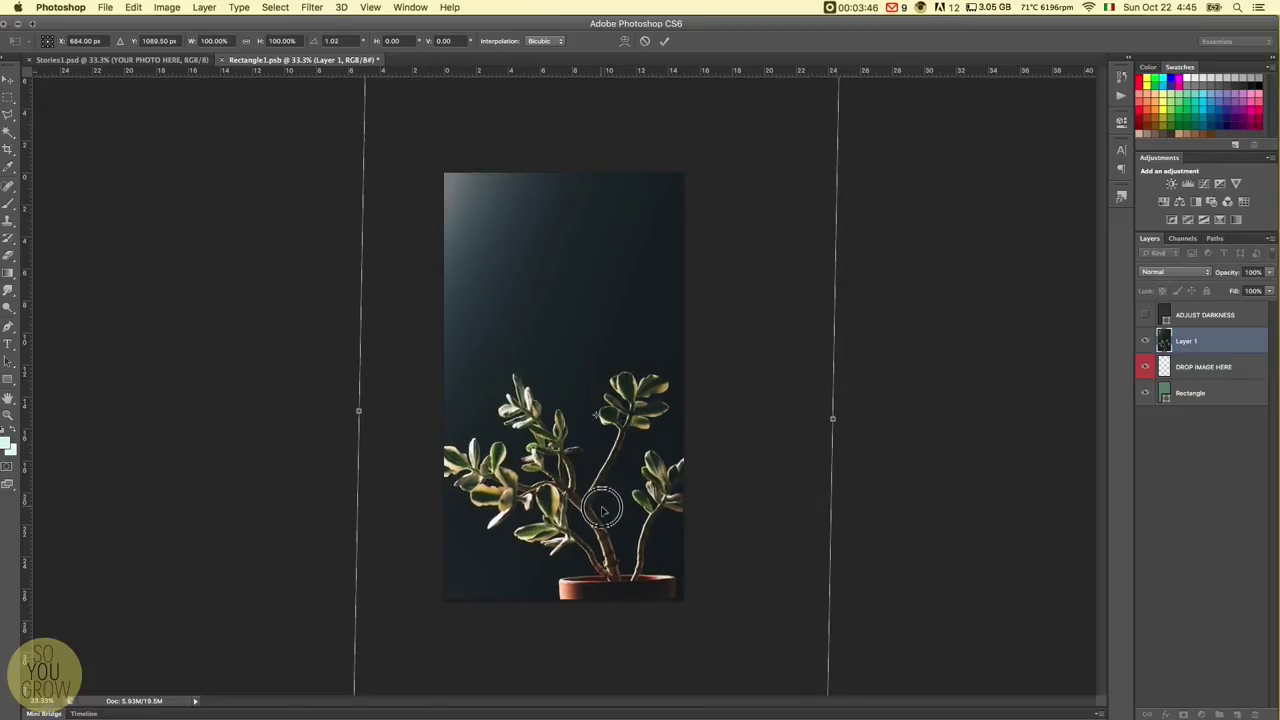
left_click_drag(602, 510, 607, 512)
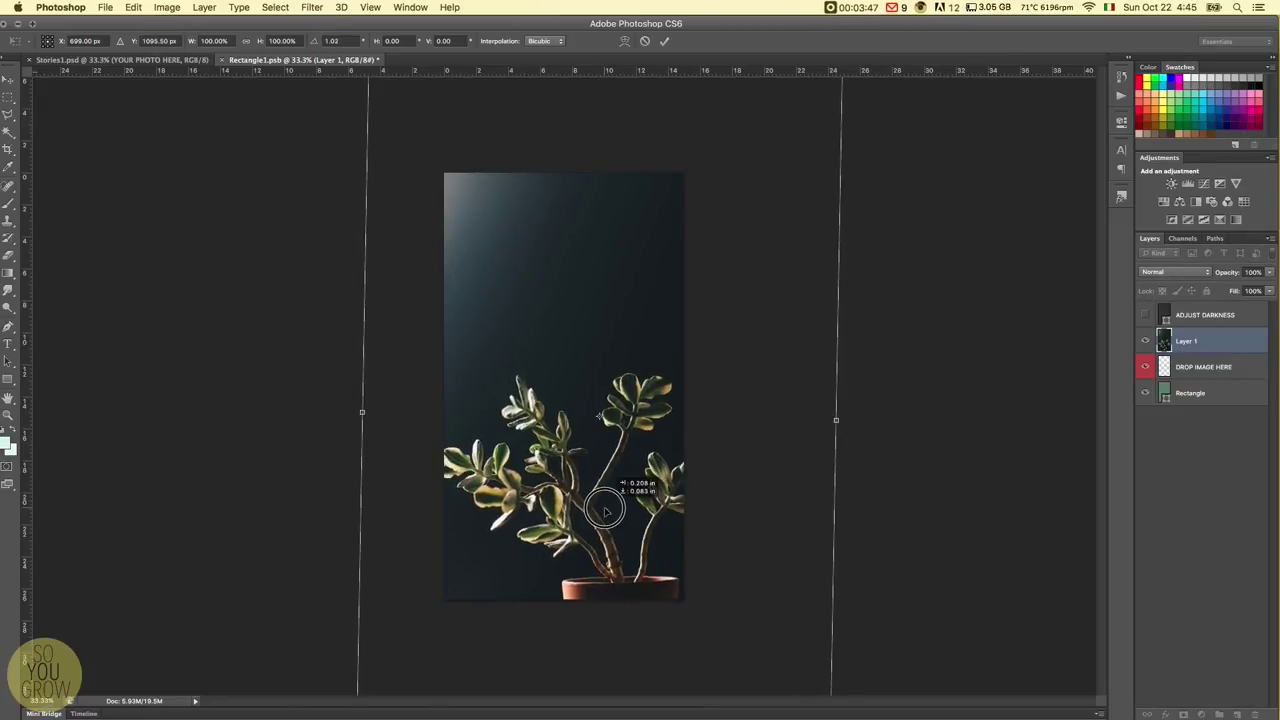
left_click(663, 44)
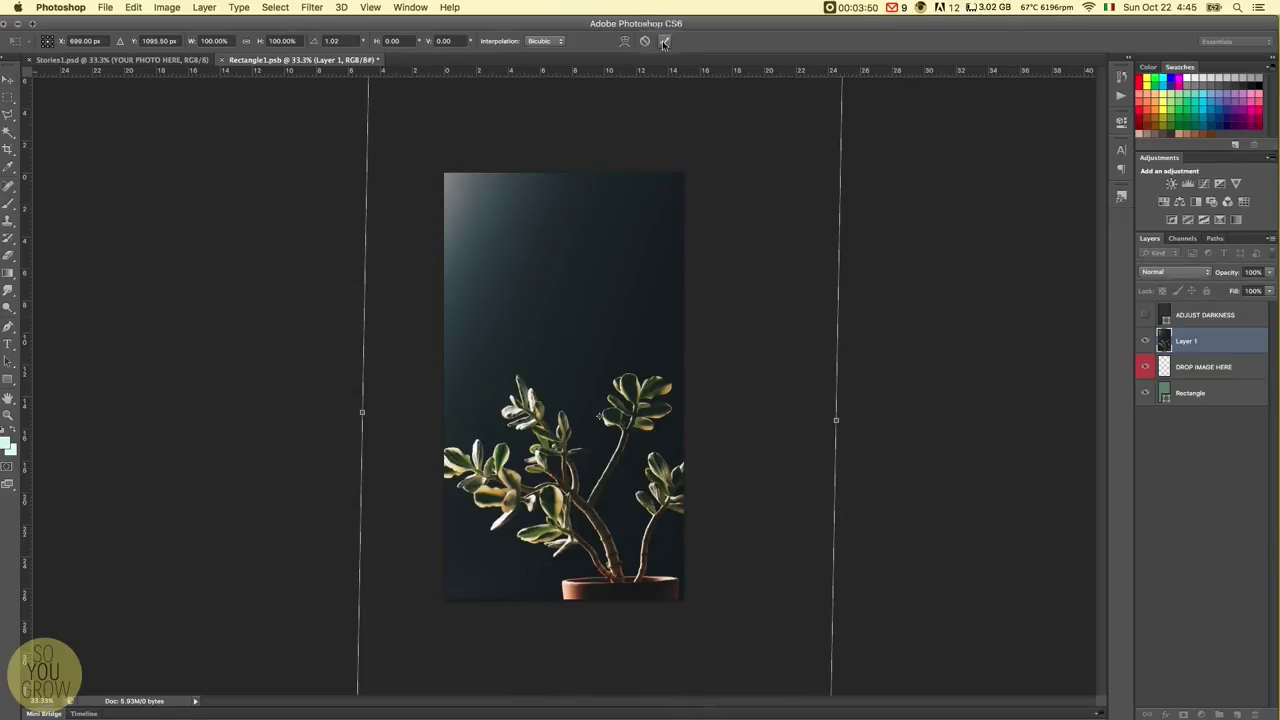
Scale the plant photo layer to about 88.8% and reposition it so the plant and the top of its pot fill the canvas's lower half.
left_click(133, 8)
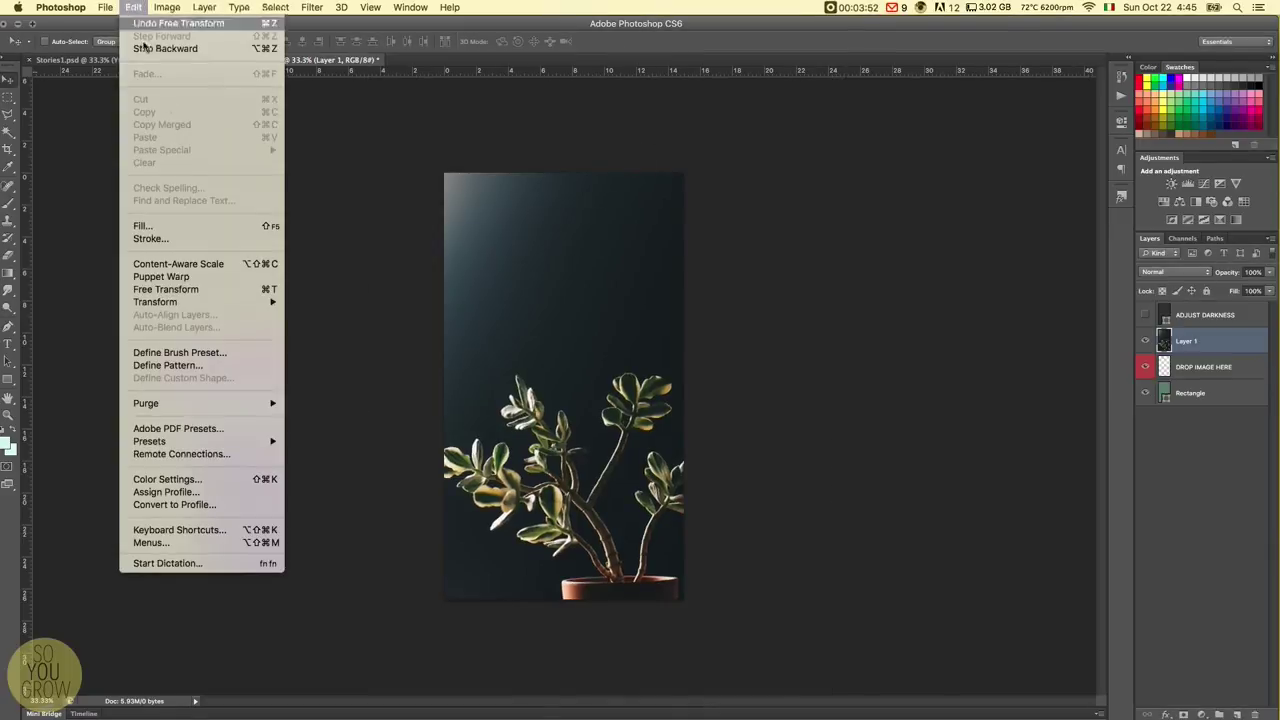
mouse_move(252, 304)
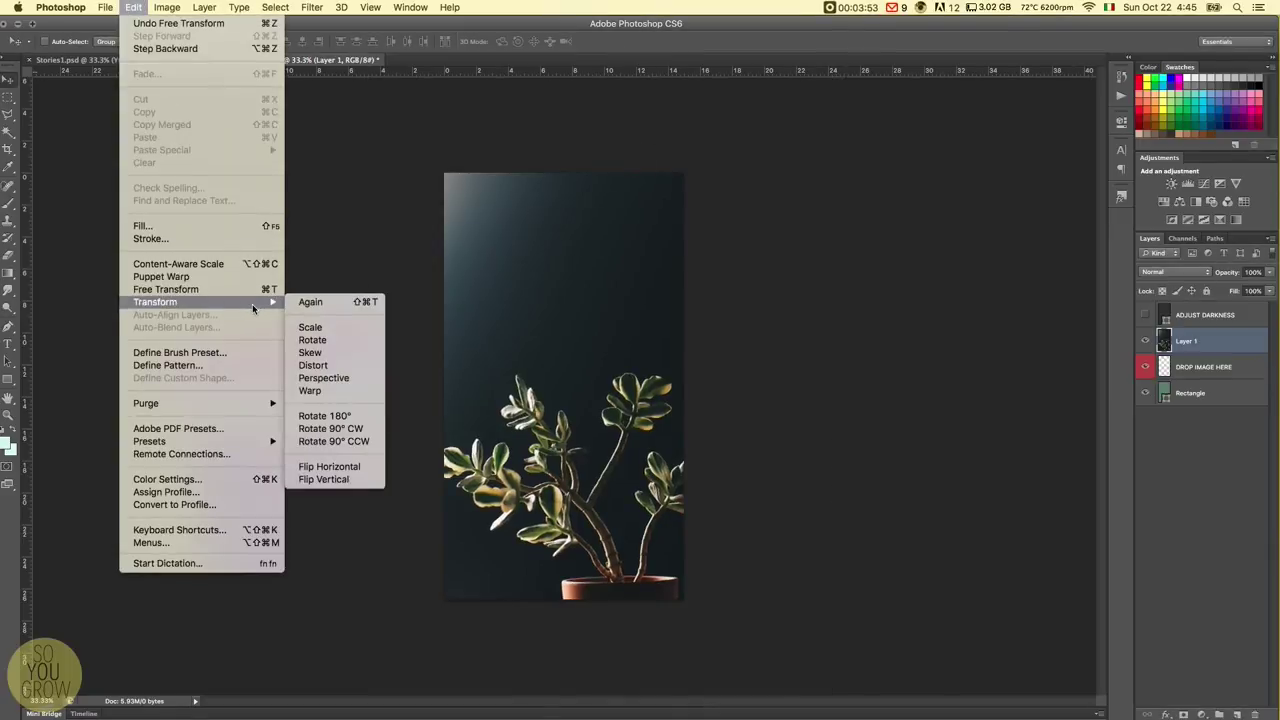
left_click(336, 334)
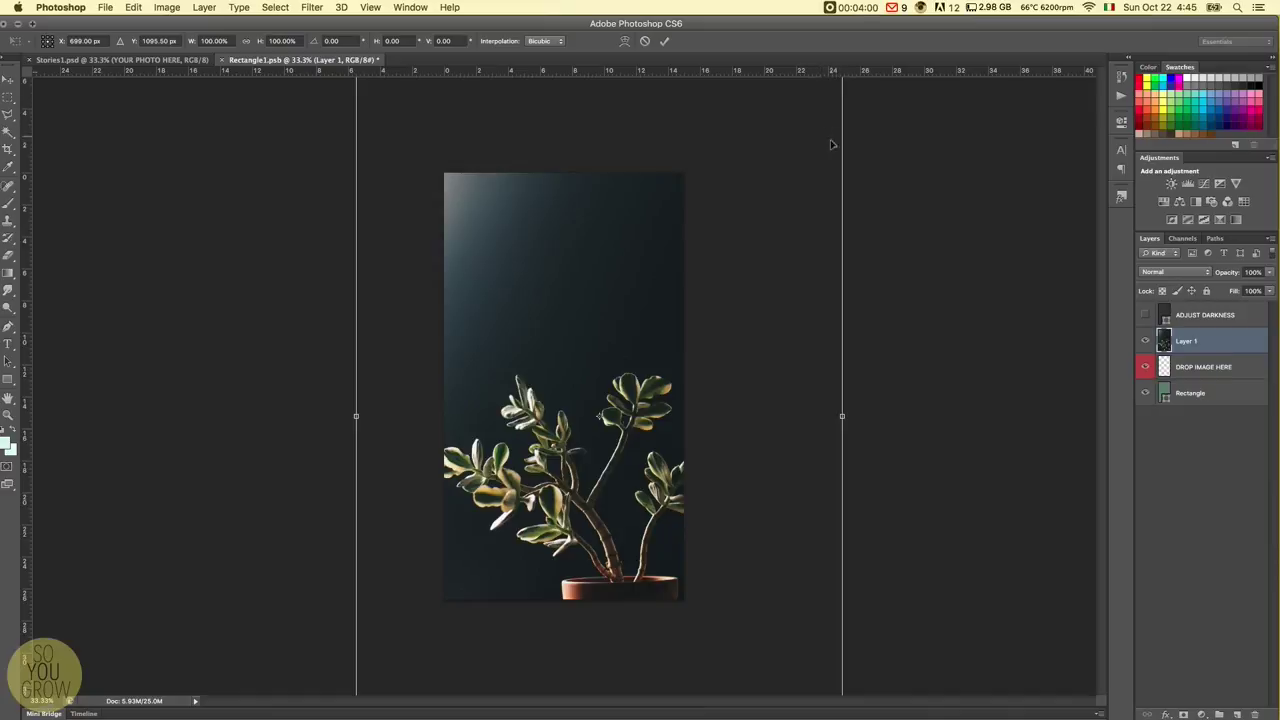
left_click_drag(624, 332, 624, 413)
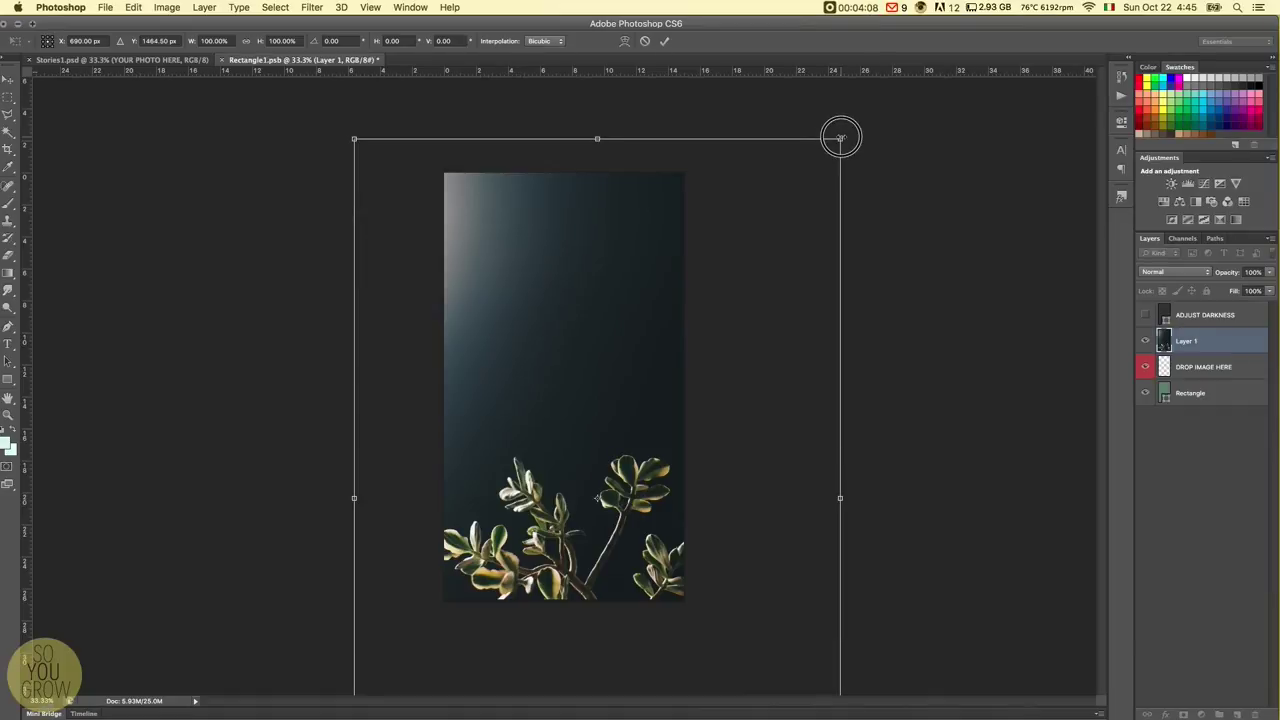
left_click_drag(840, 137, 748, 196)
left_click_drag(533, 360, 554, 255)
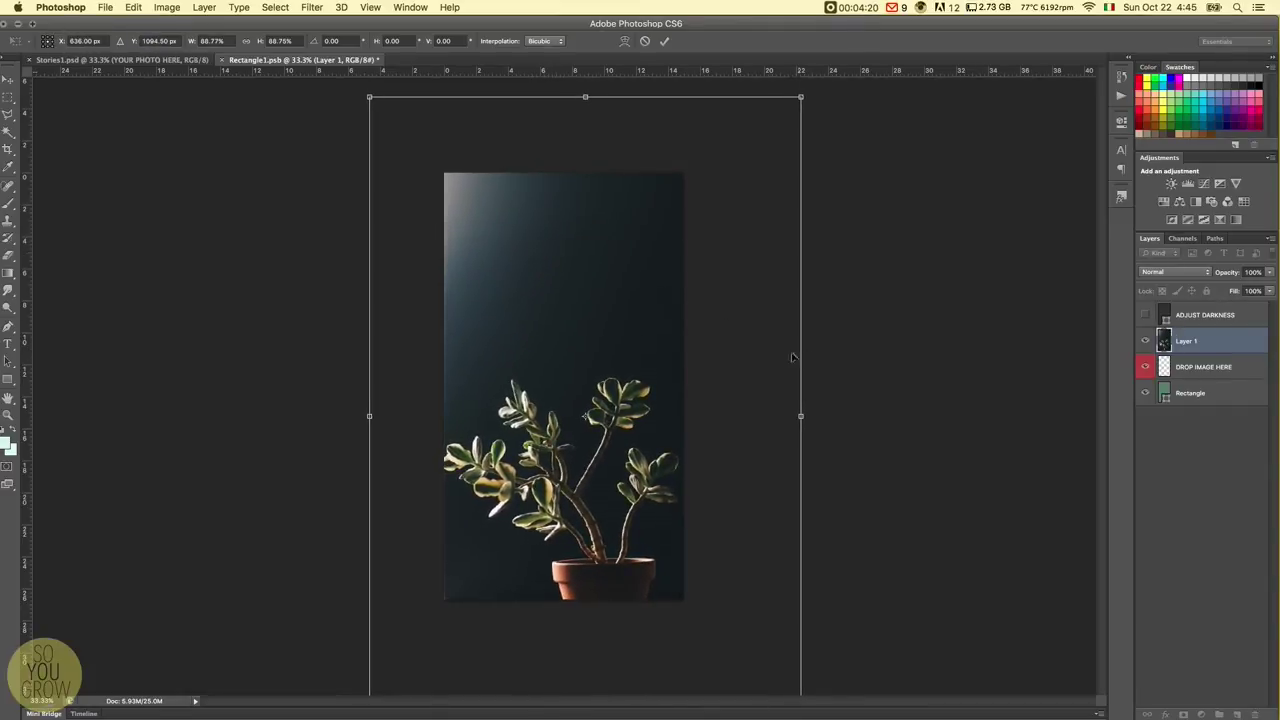
left_click(664, 43)
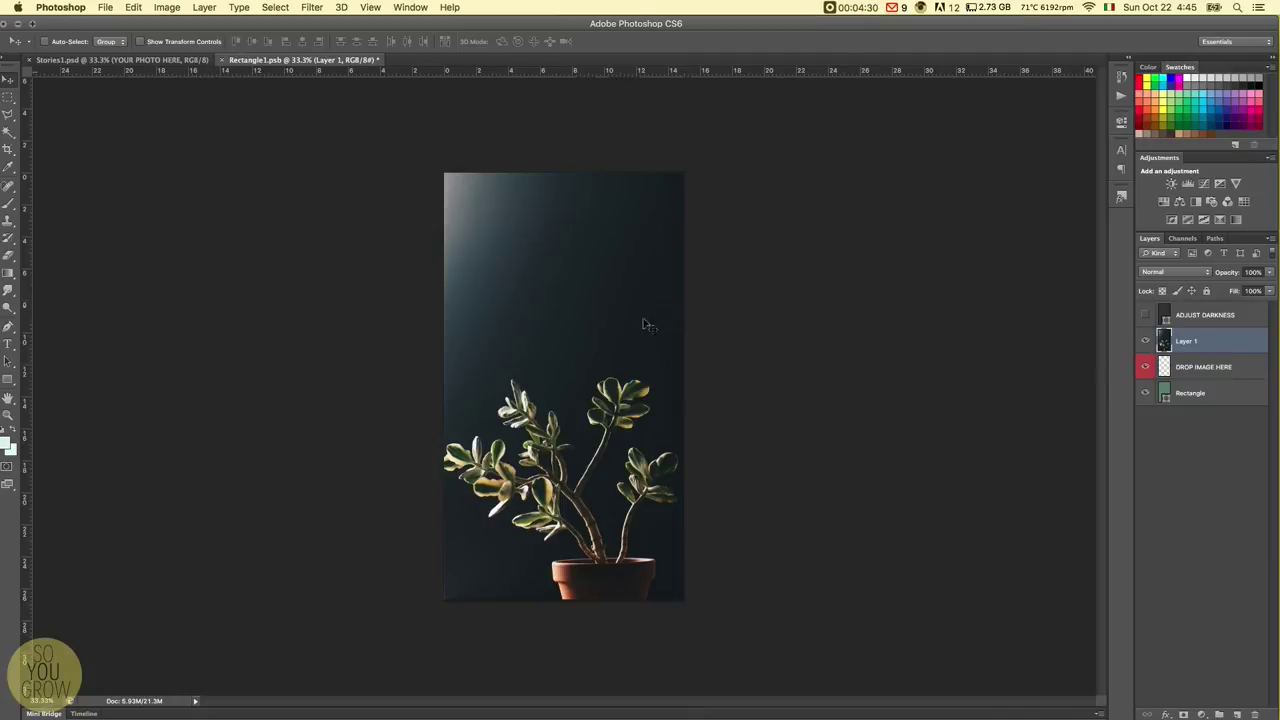
Compare the Stories1.psd template with the edited photo contents in Rectangle1.psb, returning to Rectangle1.psb.
left_click(145, 60)
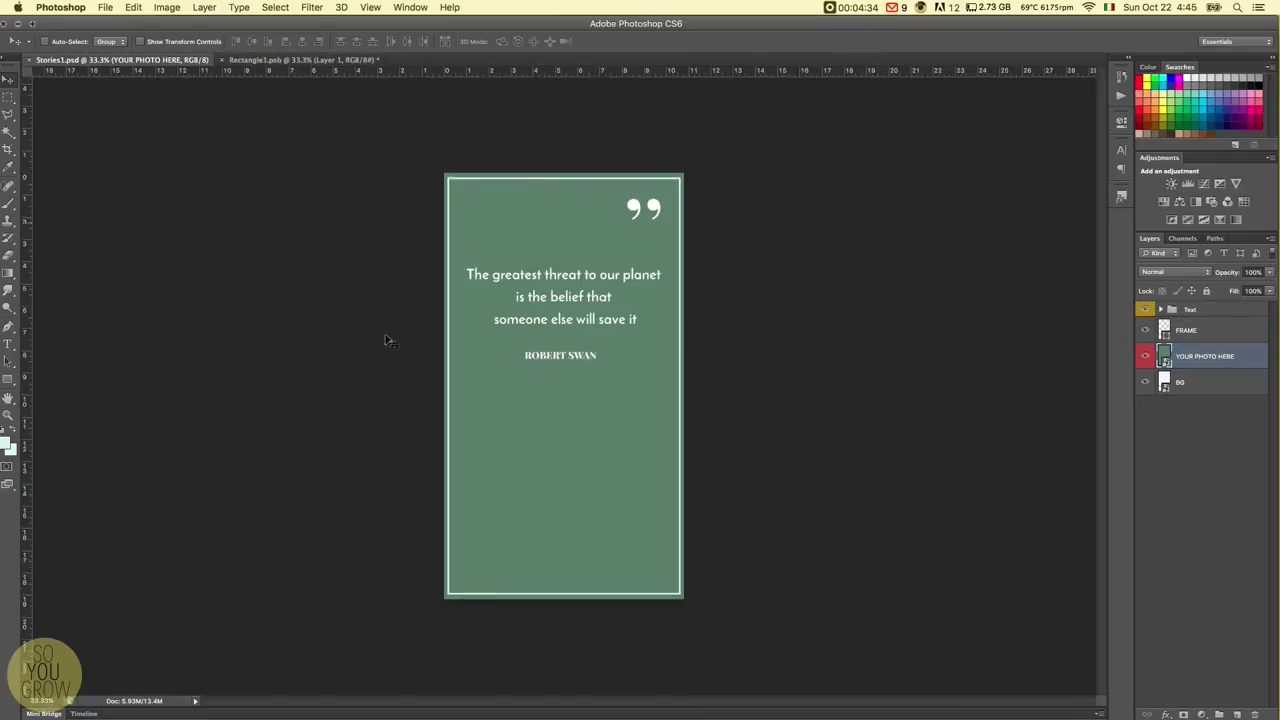
left_click(277, 61)
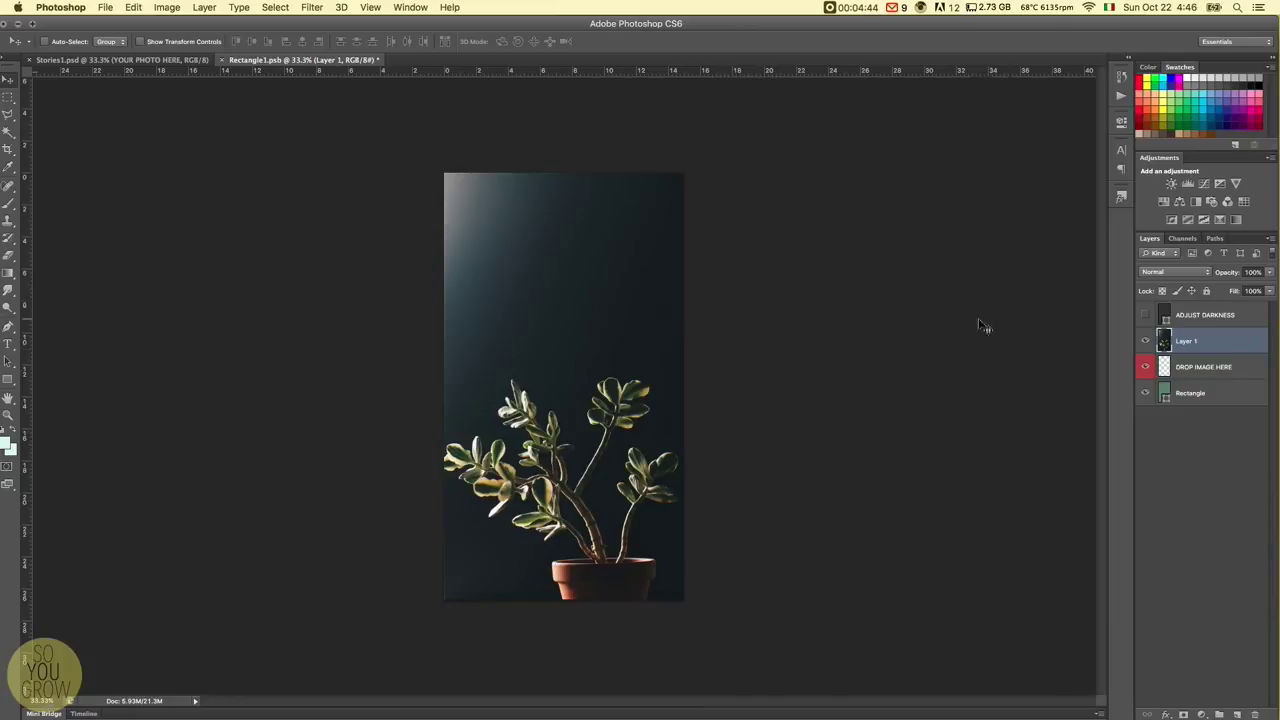
left_click(120, 60)
left_click(310, 60)
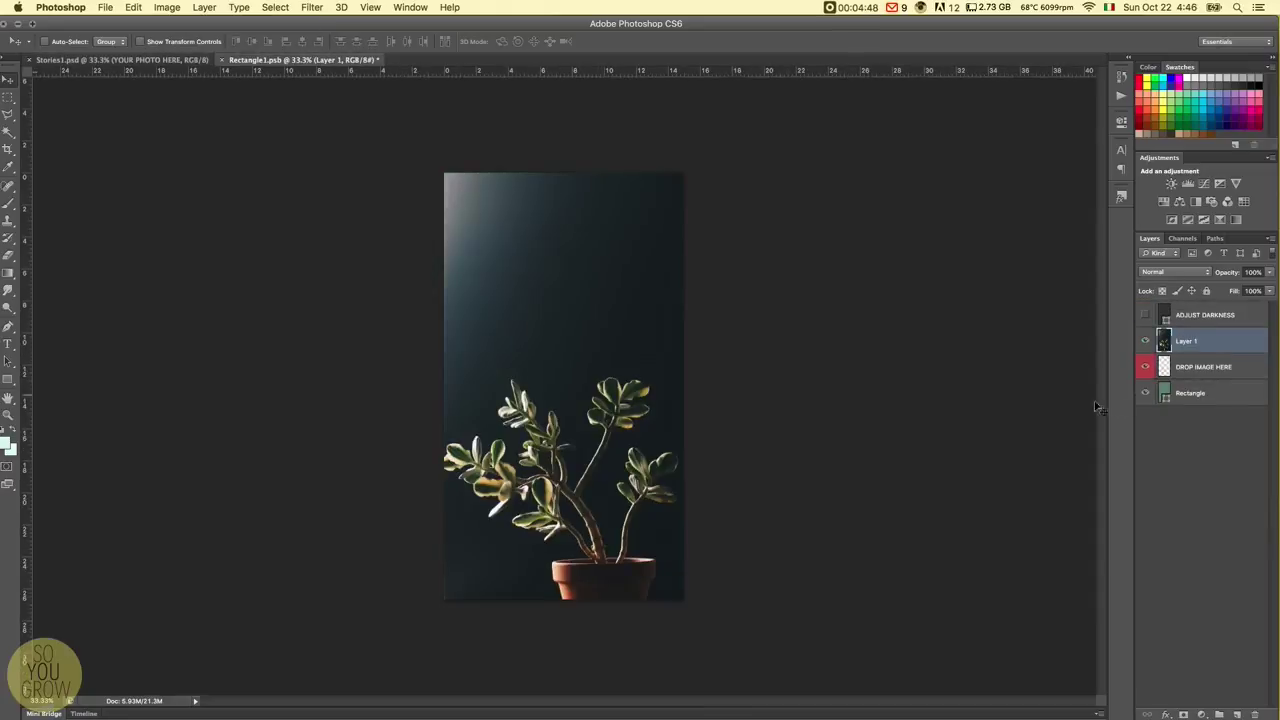
Preview the plant photo with the ADJUST DARKNESS layer shown, leaving that layer selected but hidden.
left_click(1146, 318)
left_click(1146, 318)
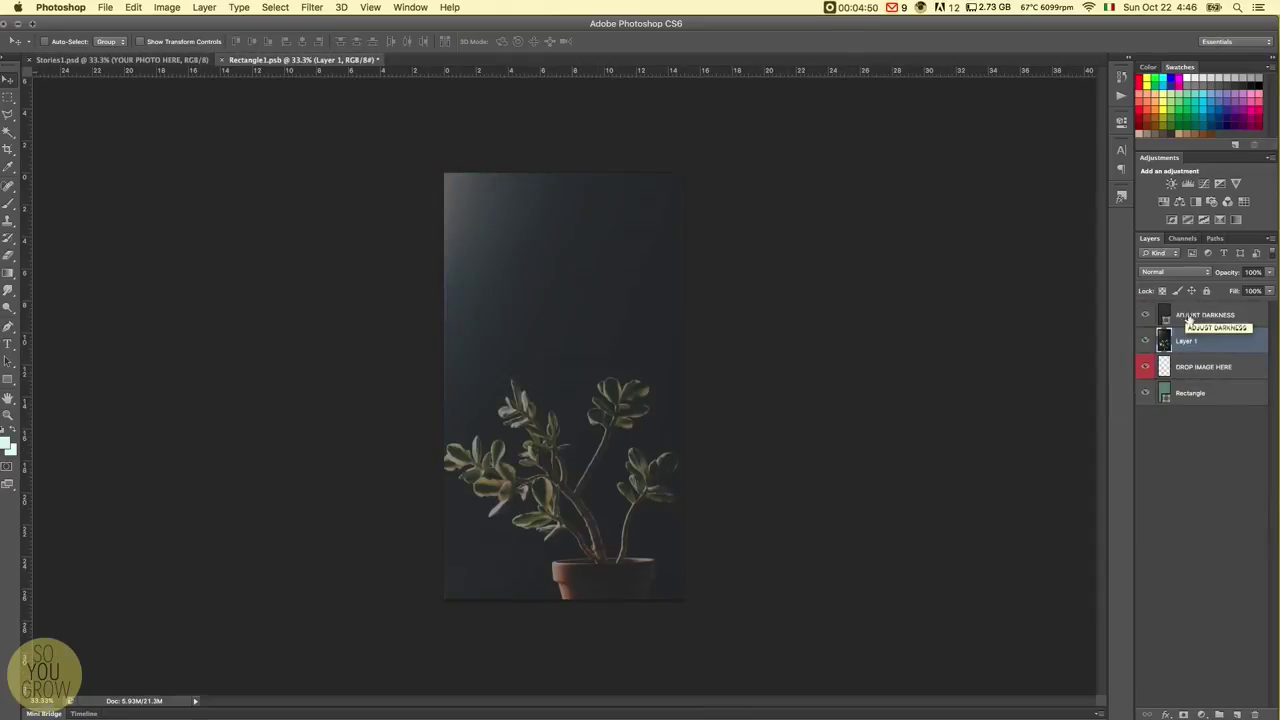
left_click(1155, 316)
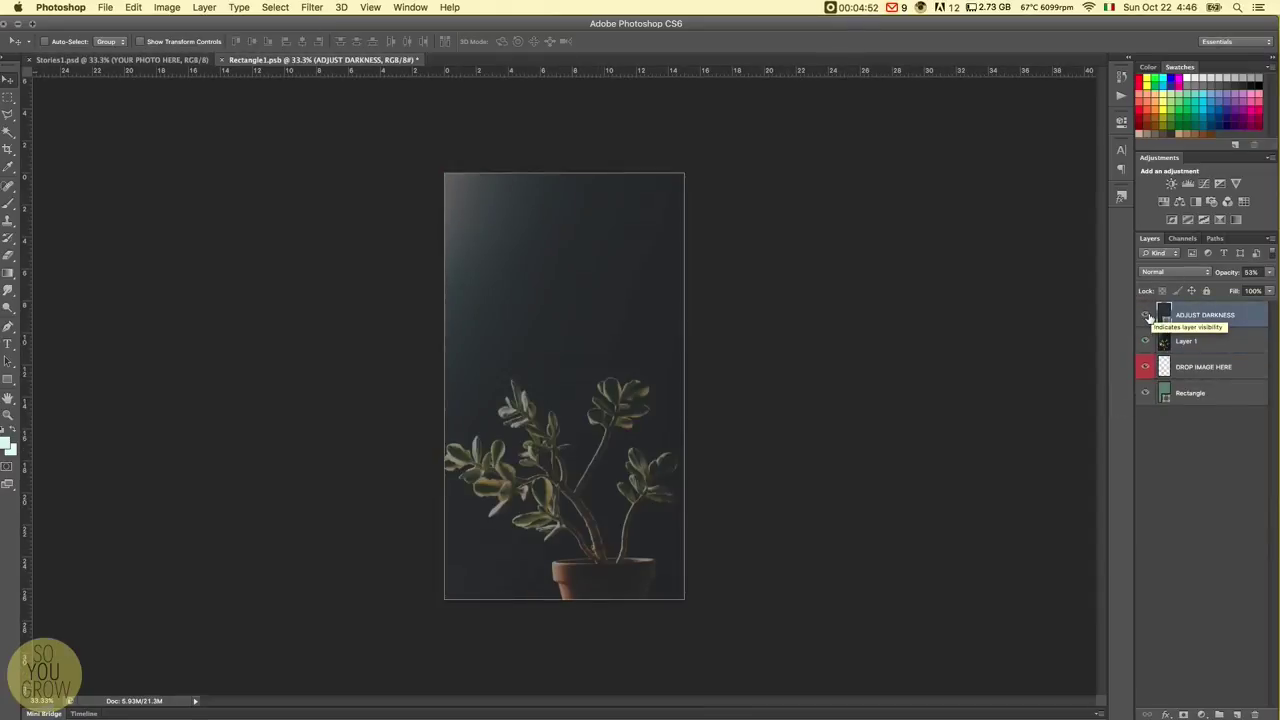
left_click(1147, 317)
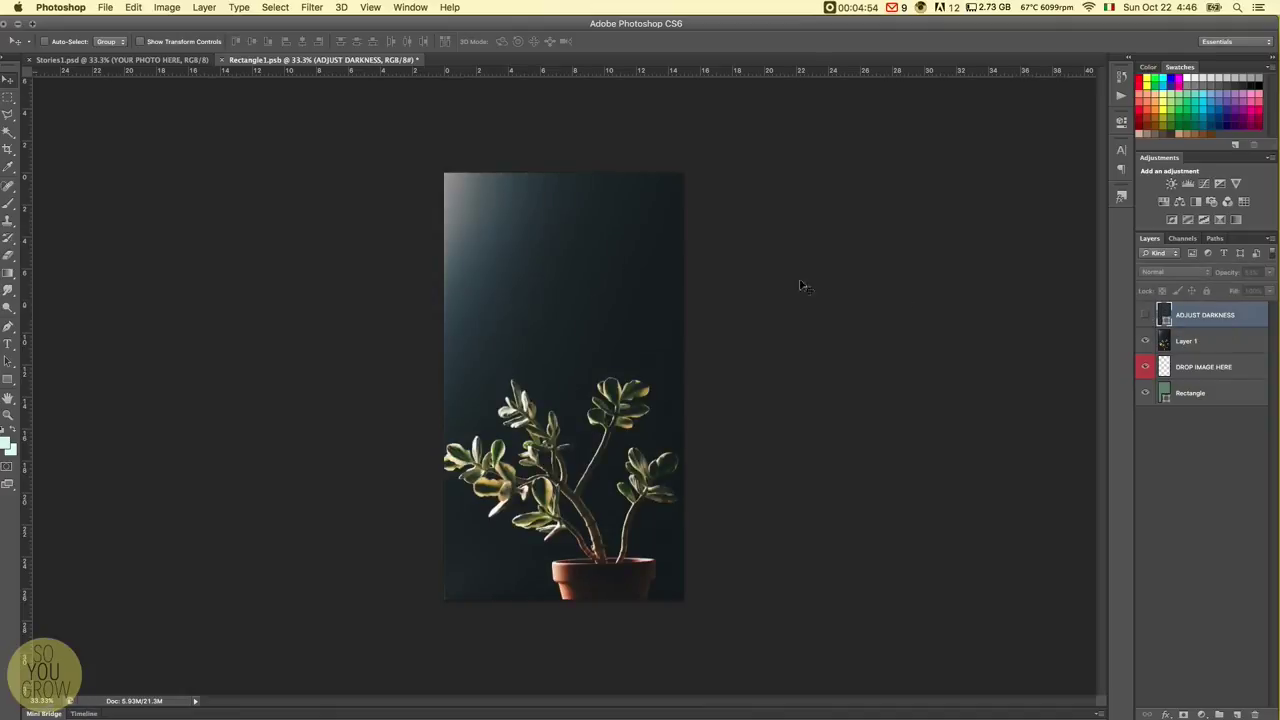
Close Rectangle1.psb and save its changes so the plant photo updates in Stories1.psd.
left_click(229, 62)
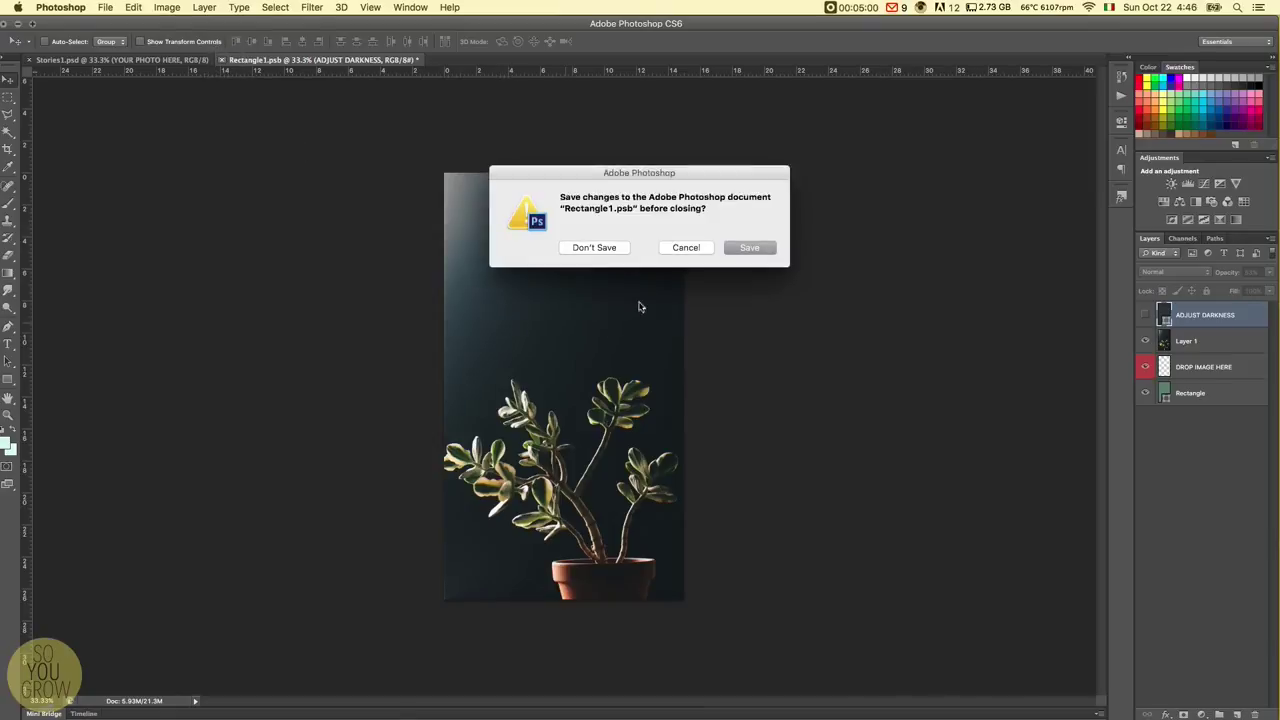
left_click(752, 248)
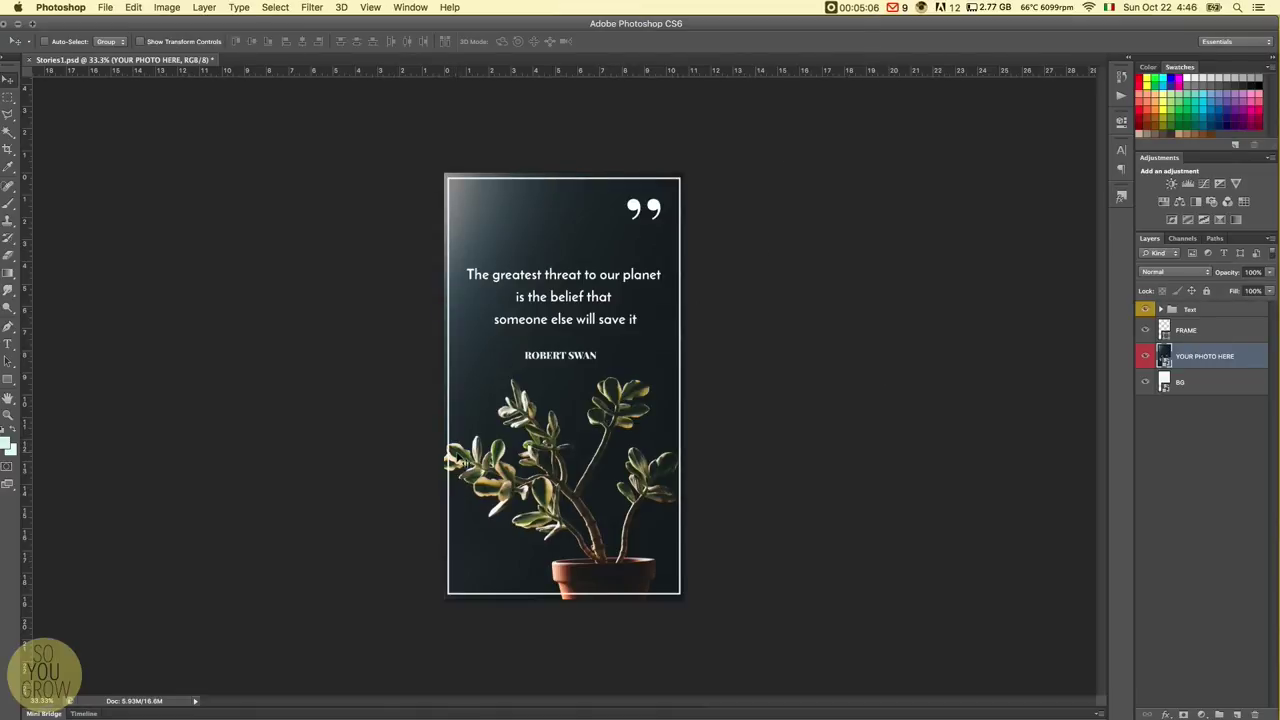
Open the Stories1.psd design in Save for Web, check its preview, and set the JPEG quality to 100.
left_click(107, 8)
left_click(155, 189)
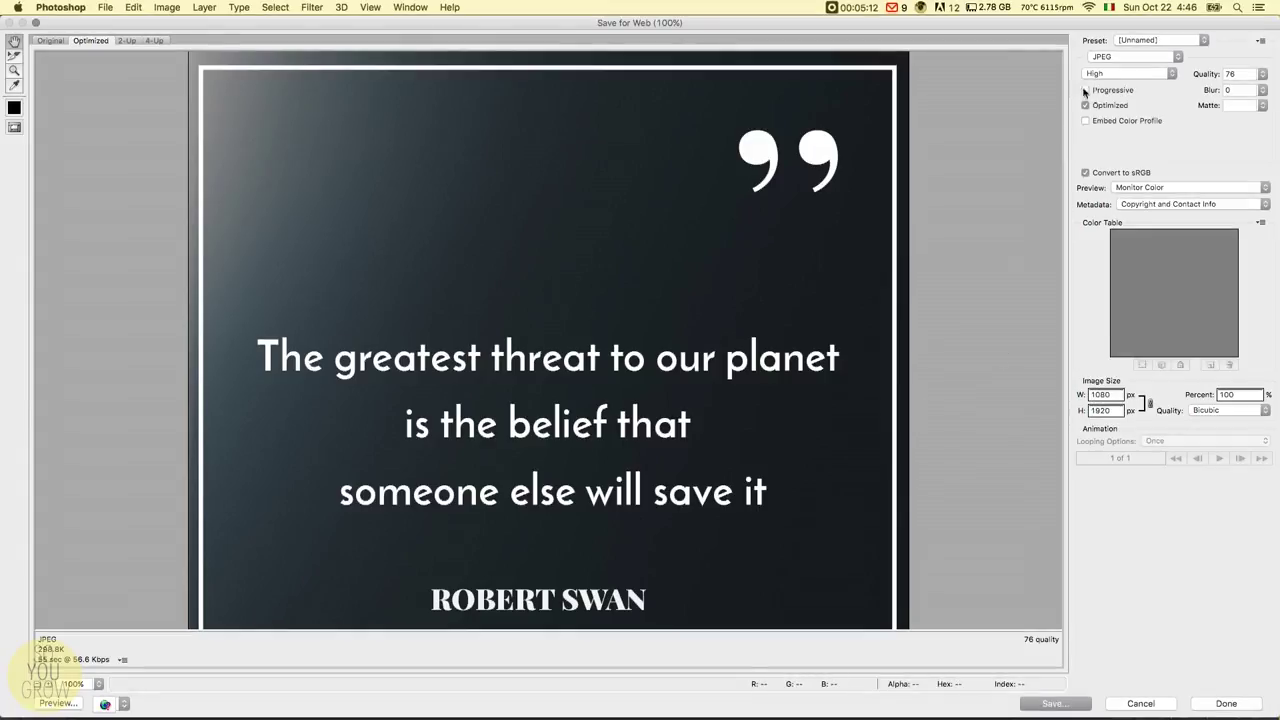
scroll(571, 363, "down", 10)
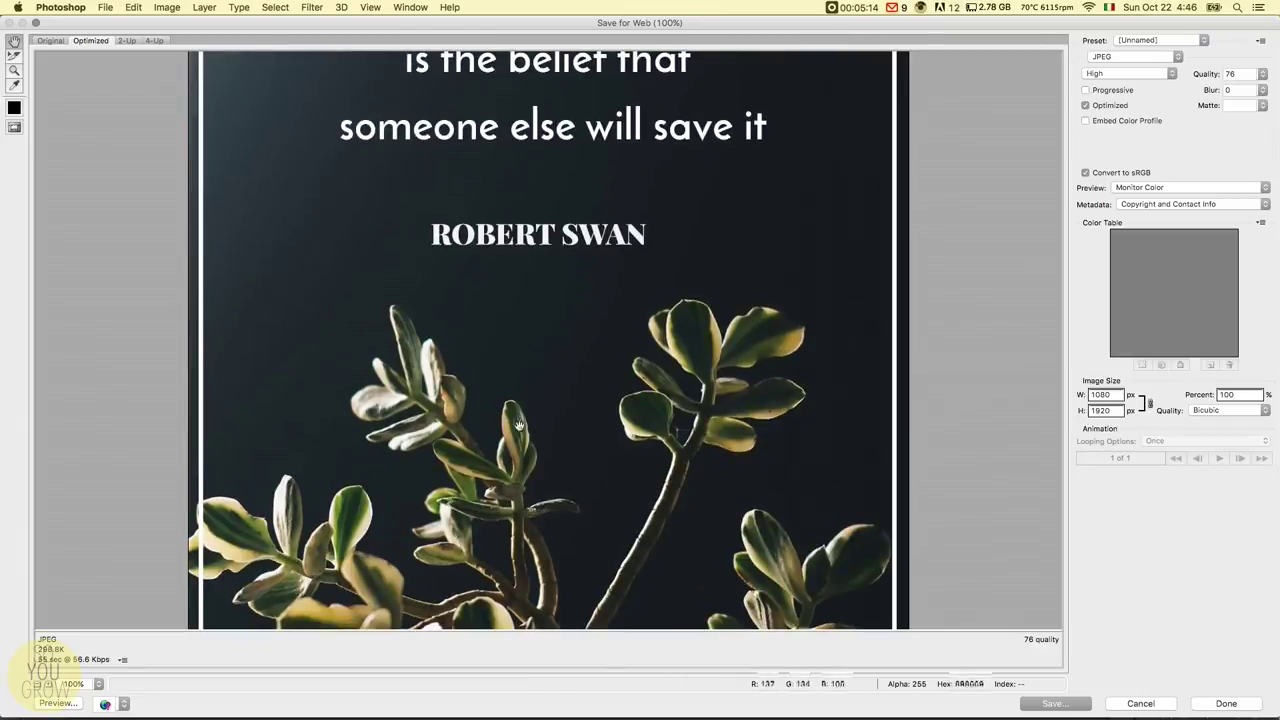
left_click_drag(510, 432, 518, 476)
scroll(518, 476, "up", 8)
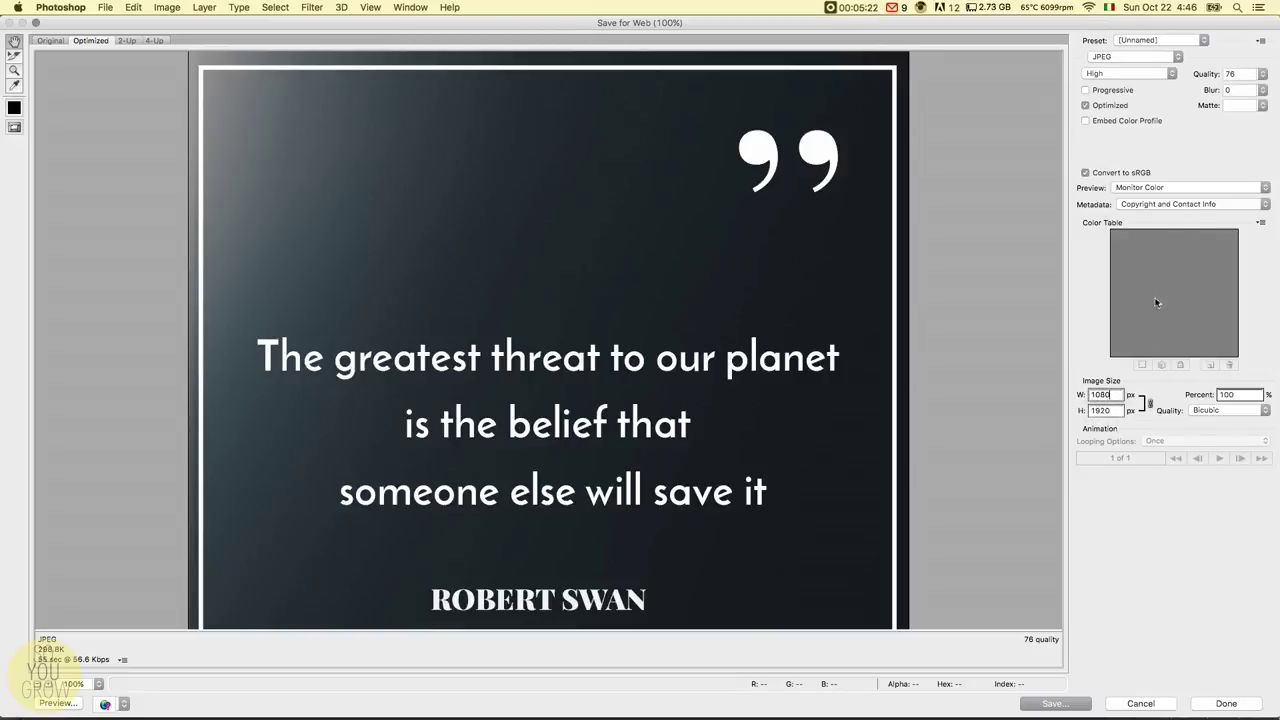
double_click(1232, 74)
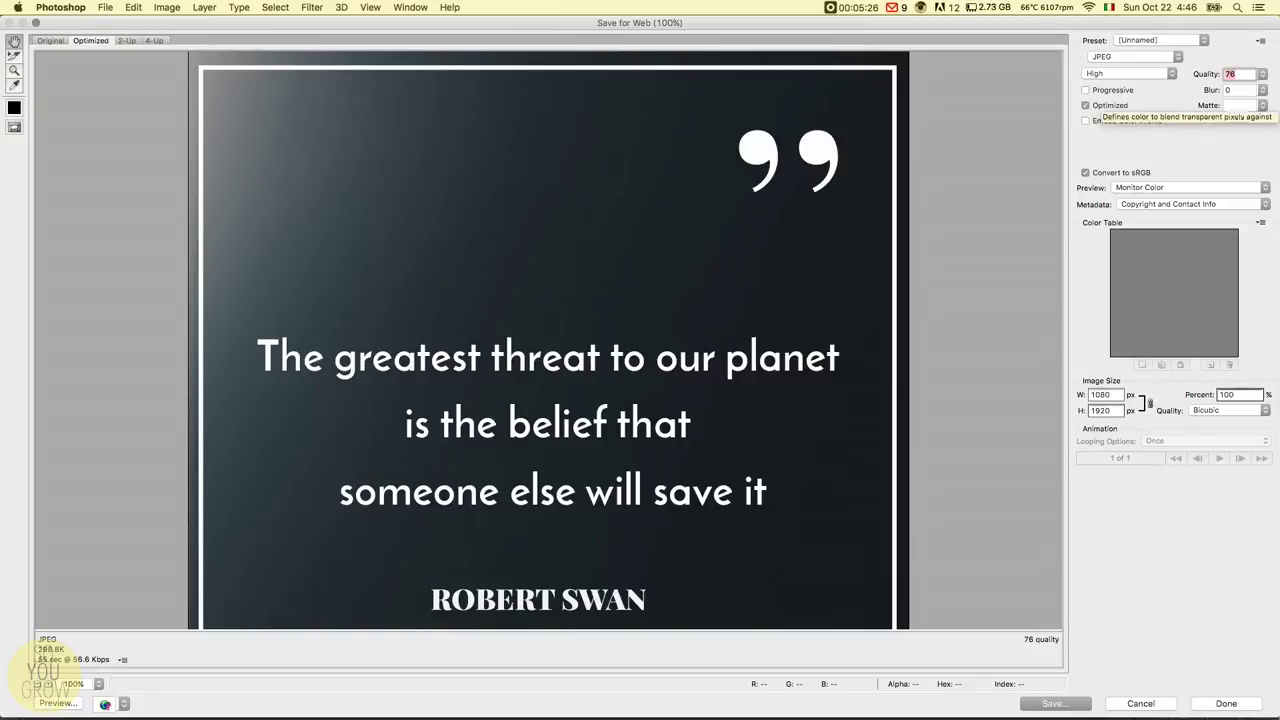
left_click(1238, 112)
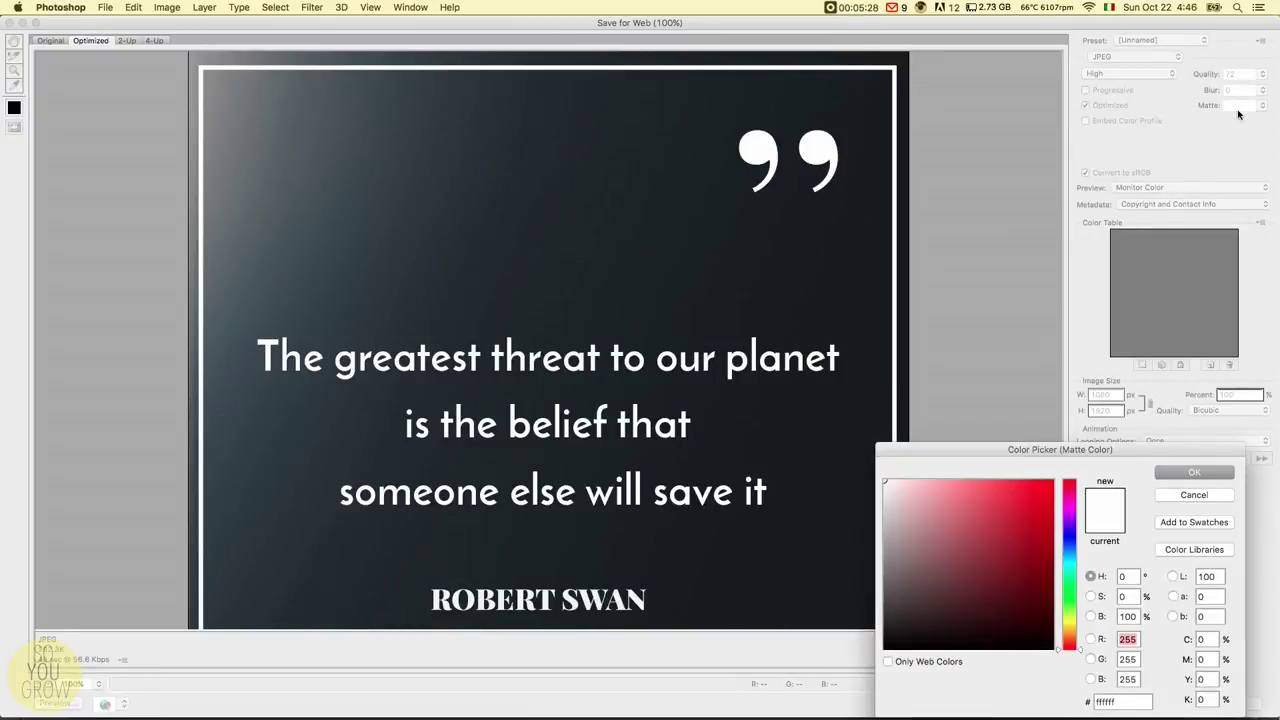
left_click(1192, 495)
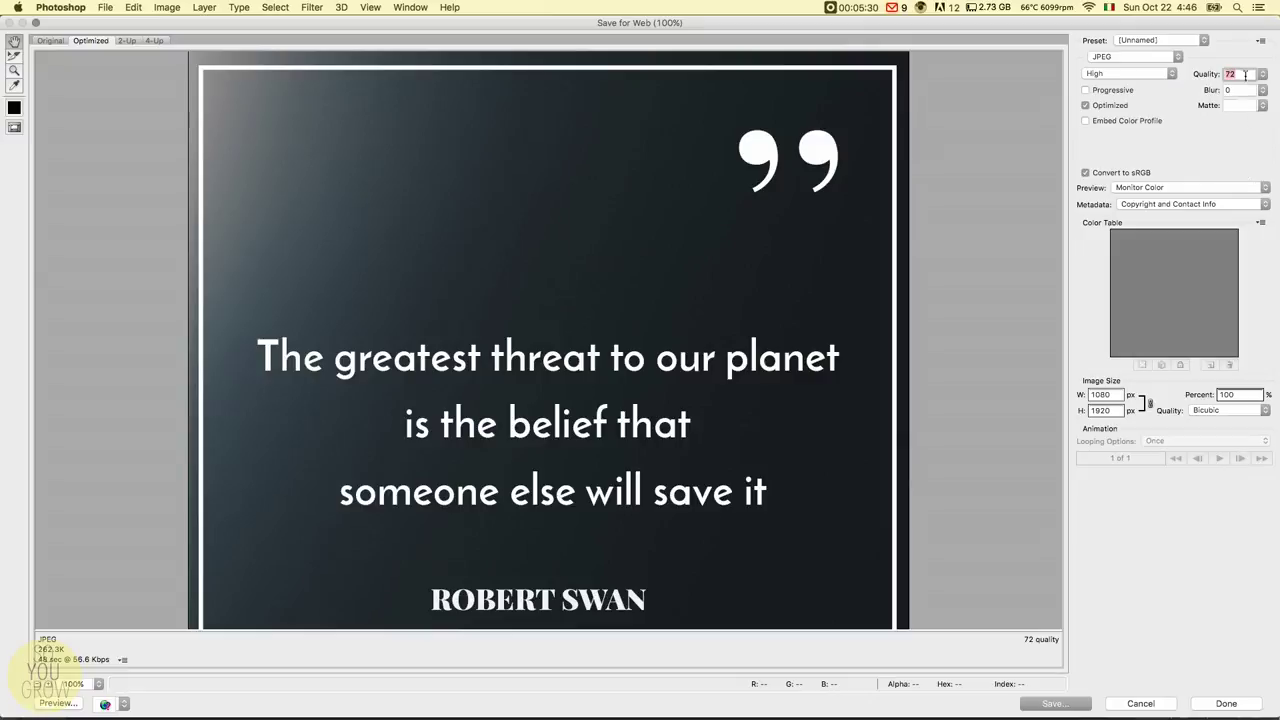
type("100")
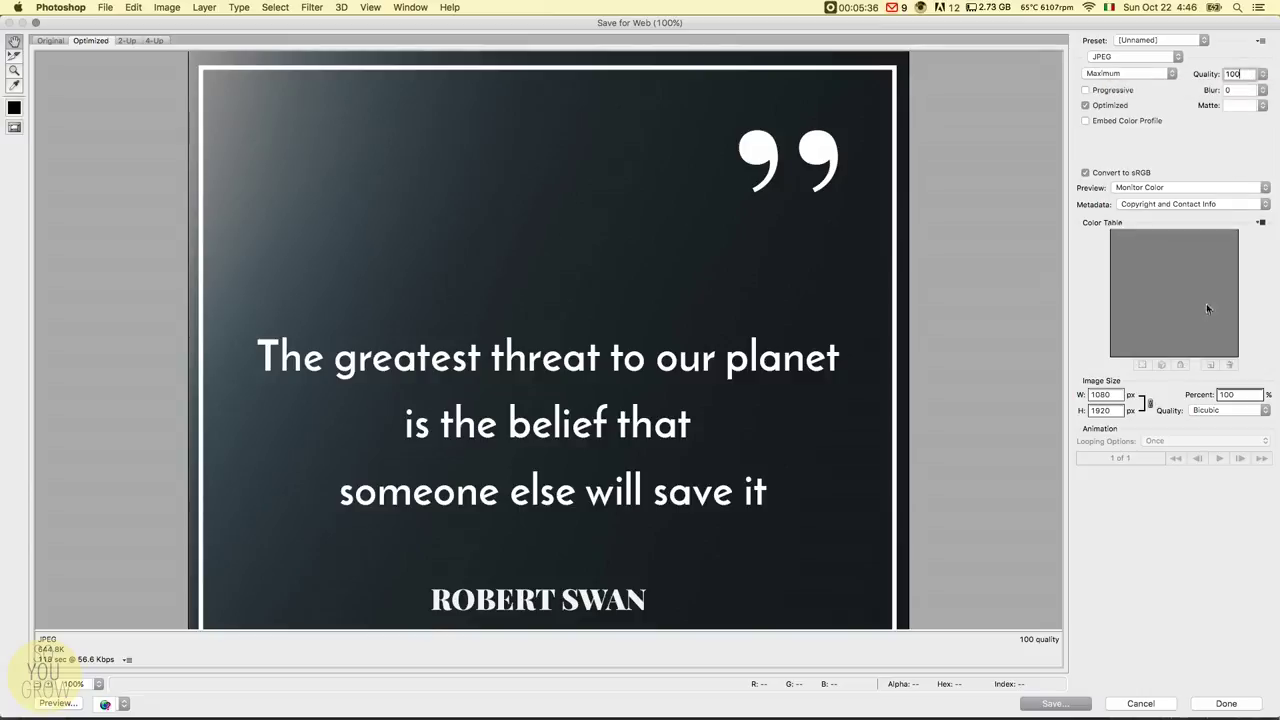
Save the optimized image to the Desktop as Stories1.jpg, with the format Images Only.
left_click(1064, 703)
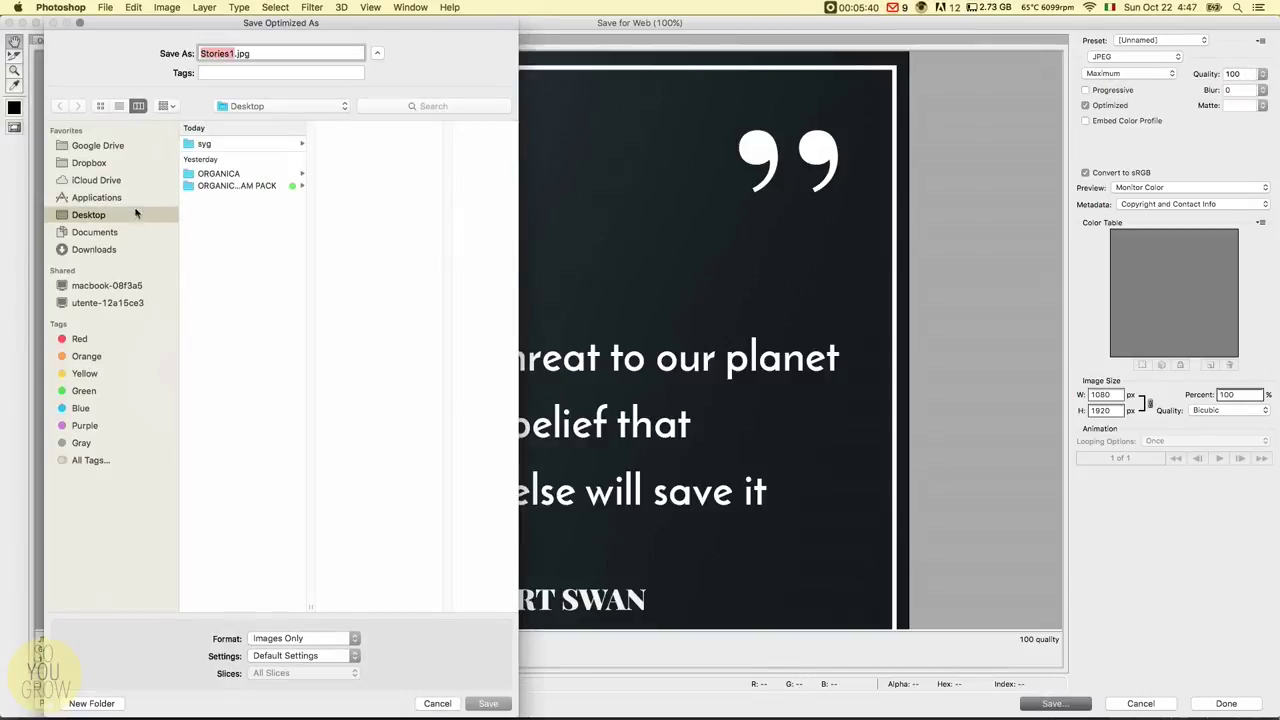
left_click(128, 198)
left_click(130, 215)
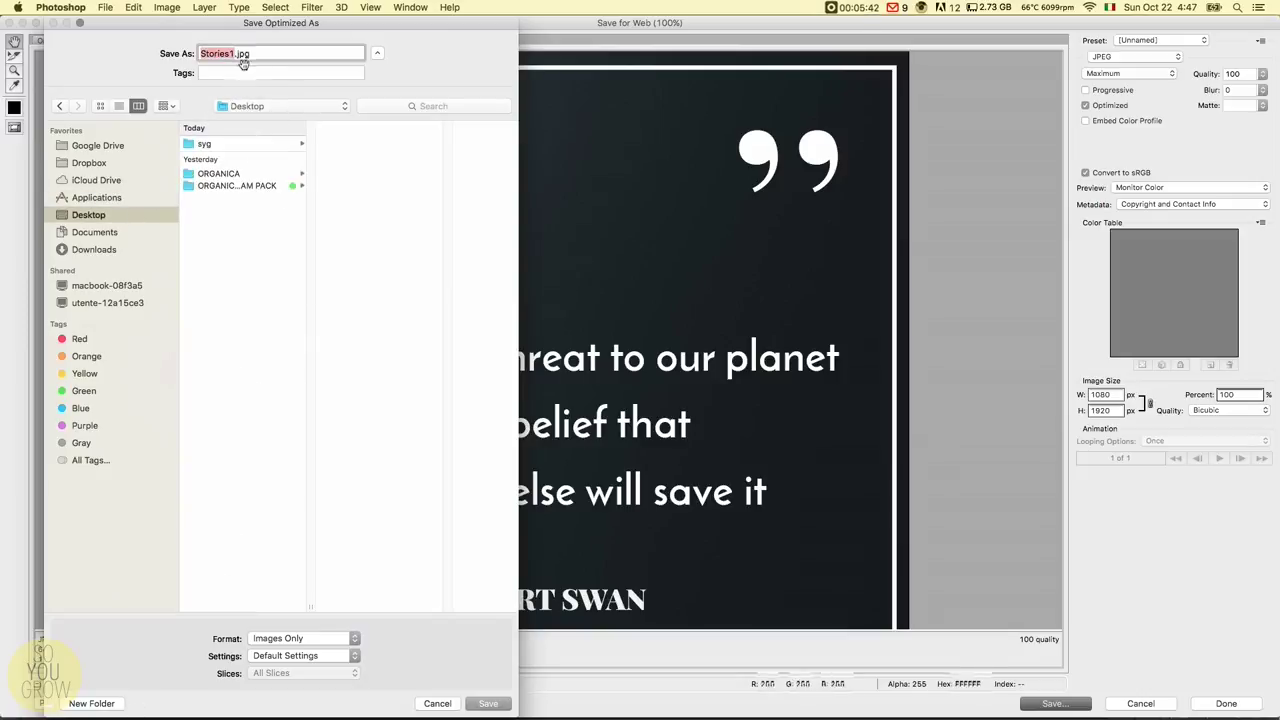
left_click(486, 703)
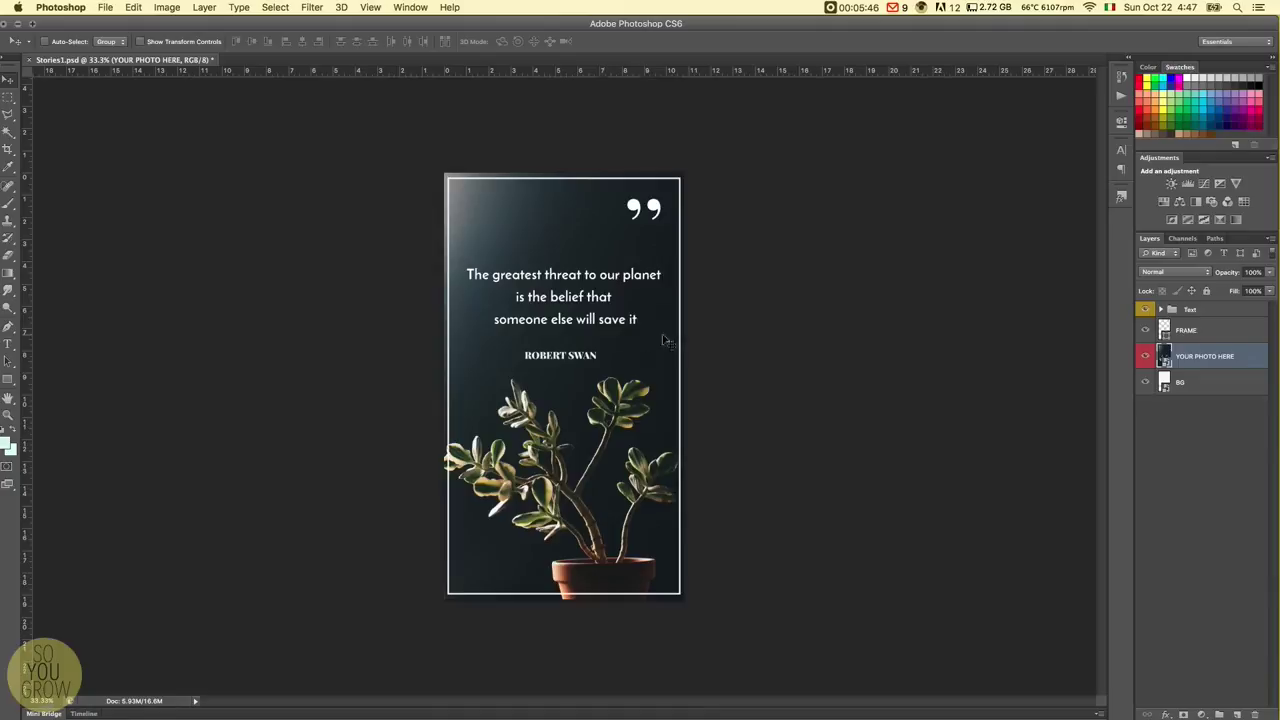
Reveal the desktop and check the exported Stories1.jpg in Quick Look, closing the preview when done.
key("F11")
left_click(1236, 128)
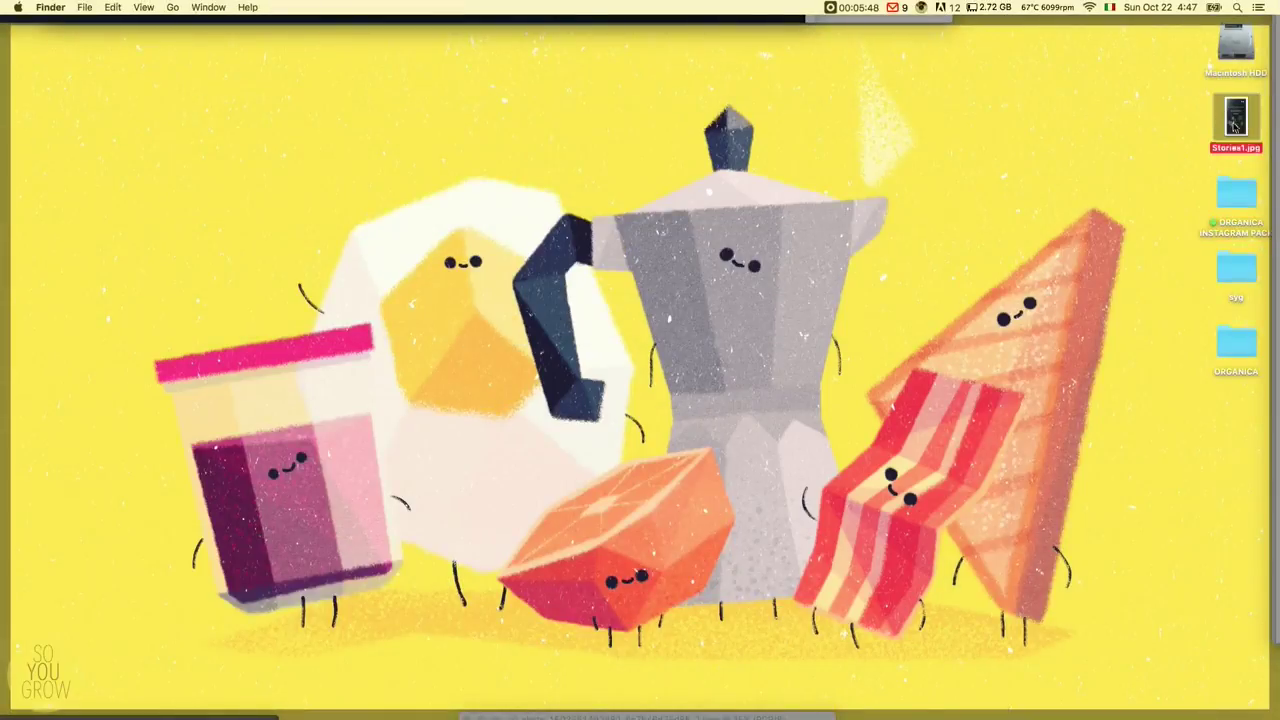
key("space")
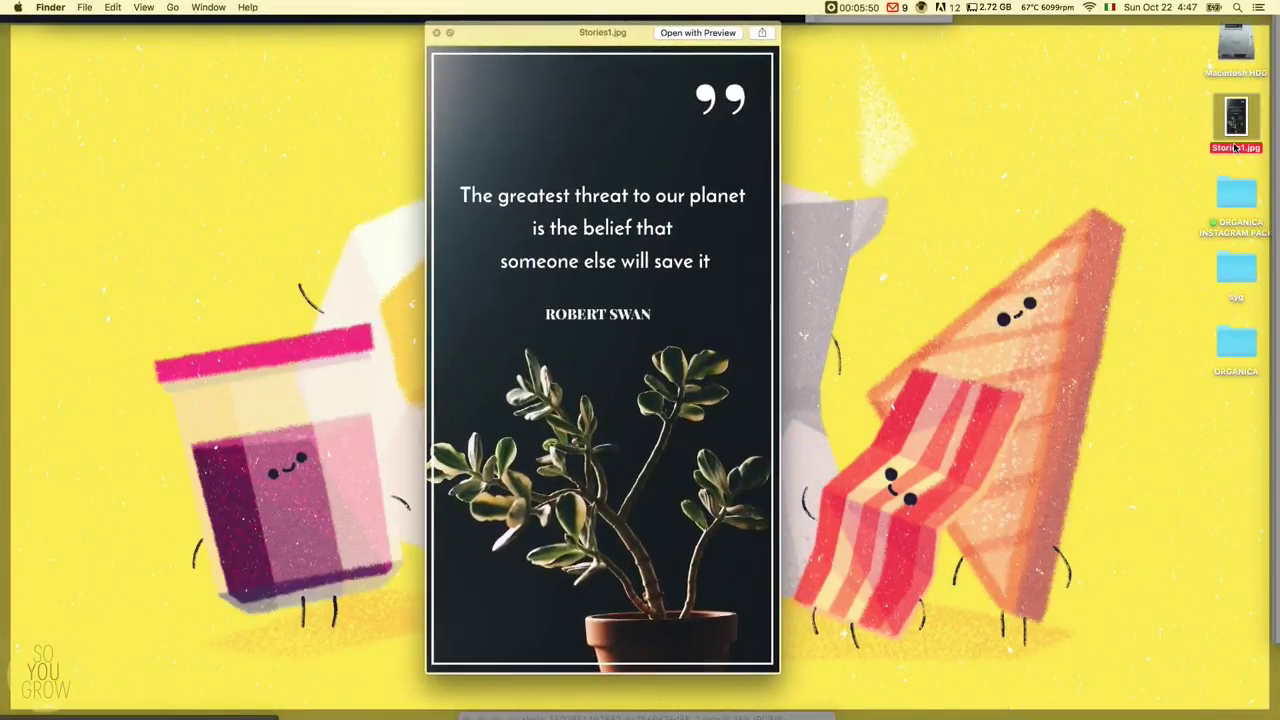
key("space")
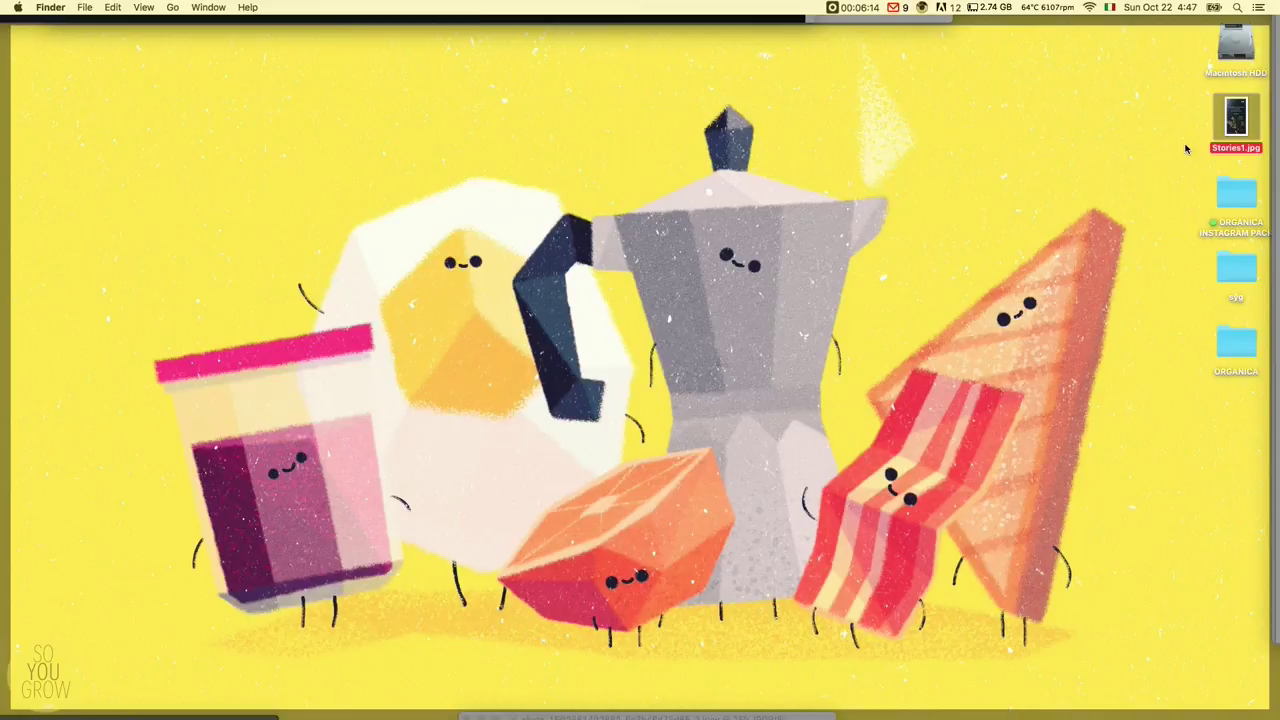
left_click(1192, 149)
left_click(1234, 122)
key("space")
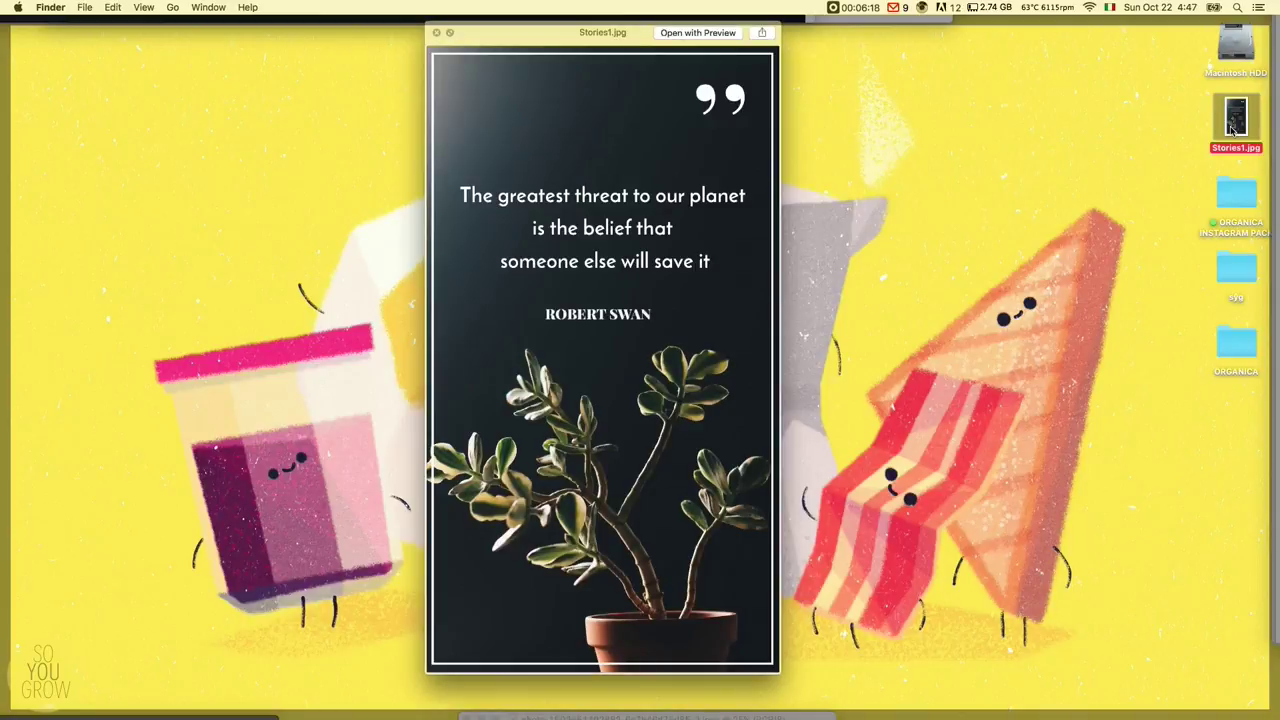
key("space")
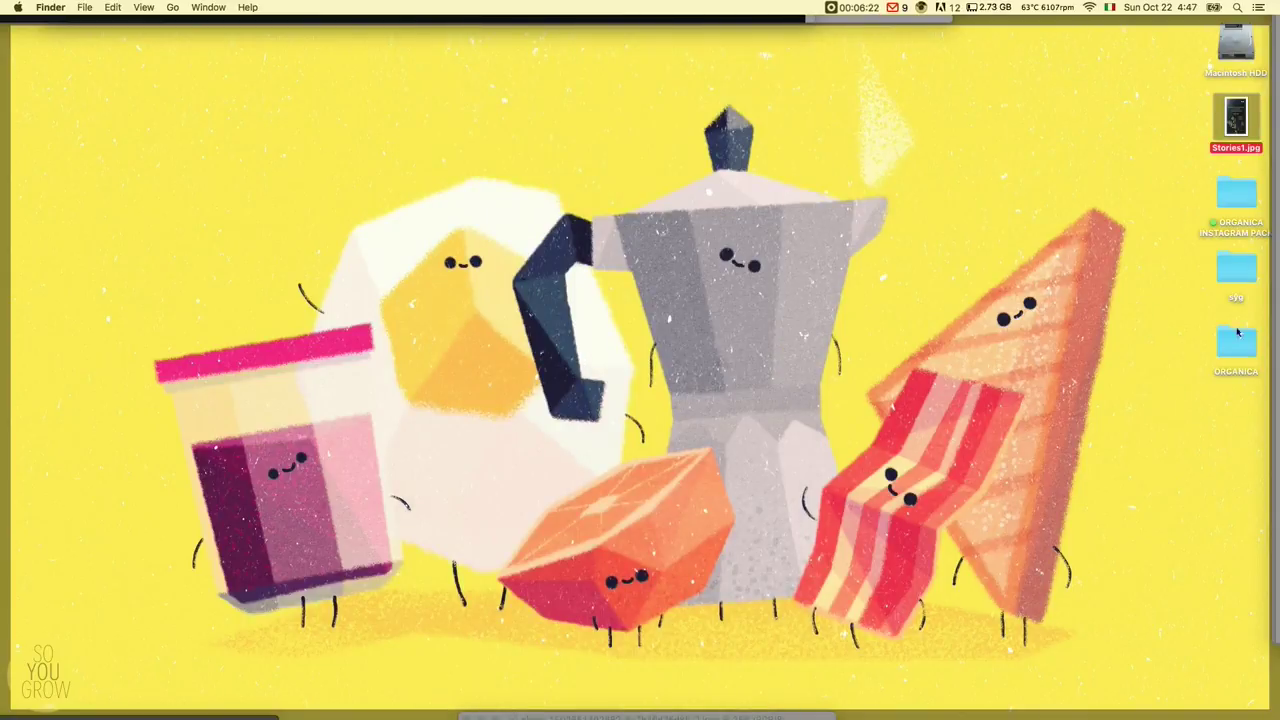
Look at the contents of the ORGANICA INSTAGRAM PACK folder on the desktop and close its window.
left_click(1238, 199)
double_click(1238, 199)
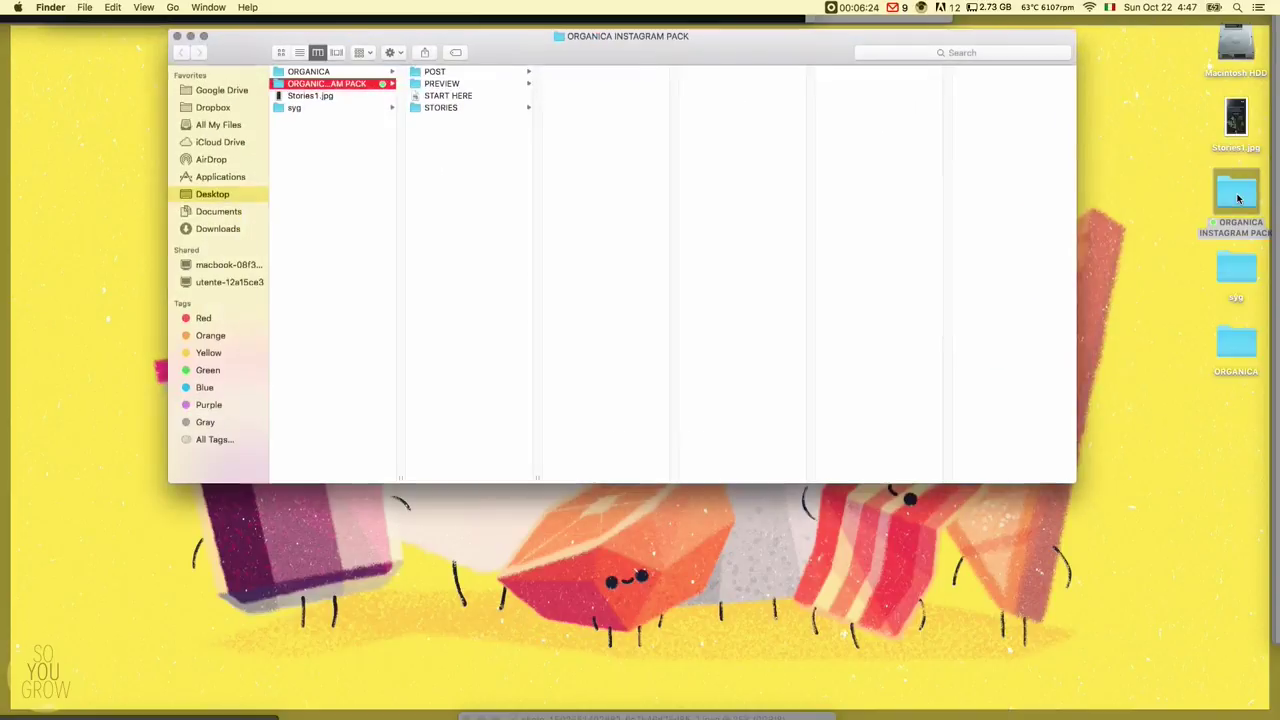
left_click_drag(578, 50, 584, 70)
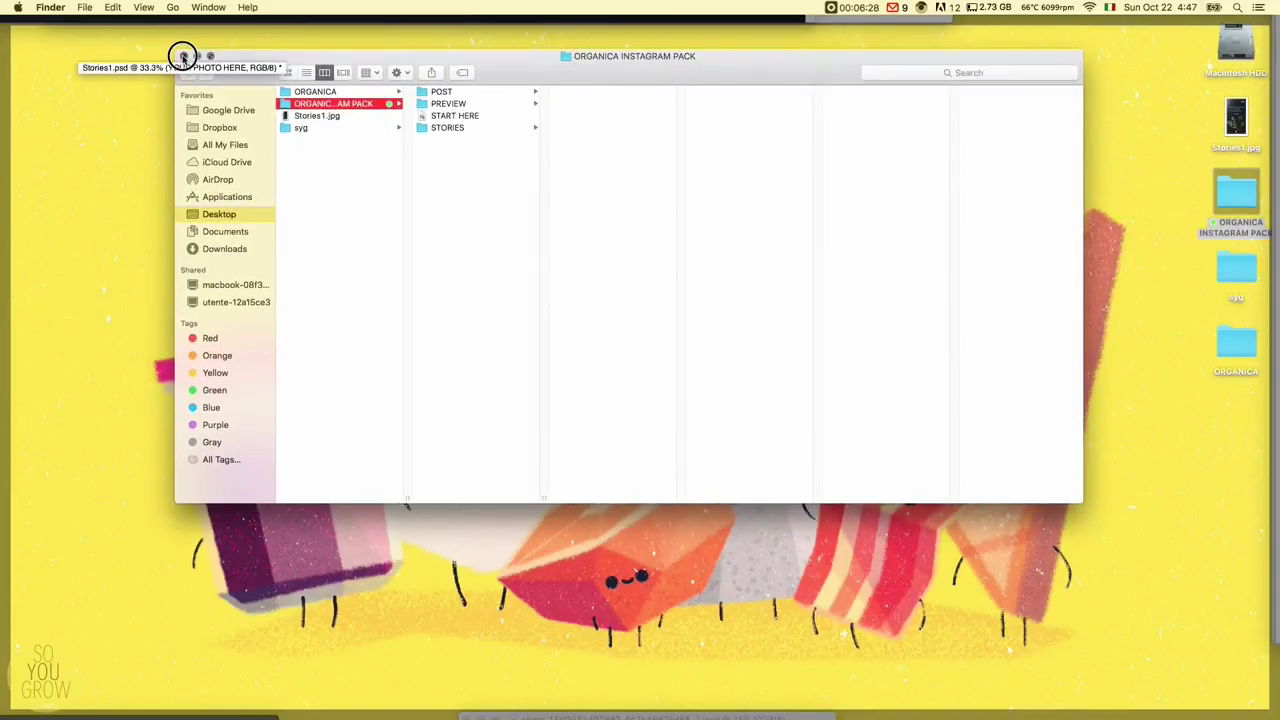
left_click(183, 57)
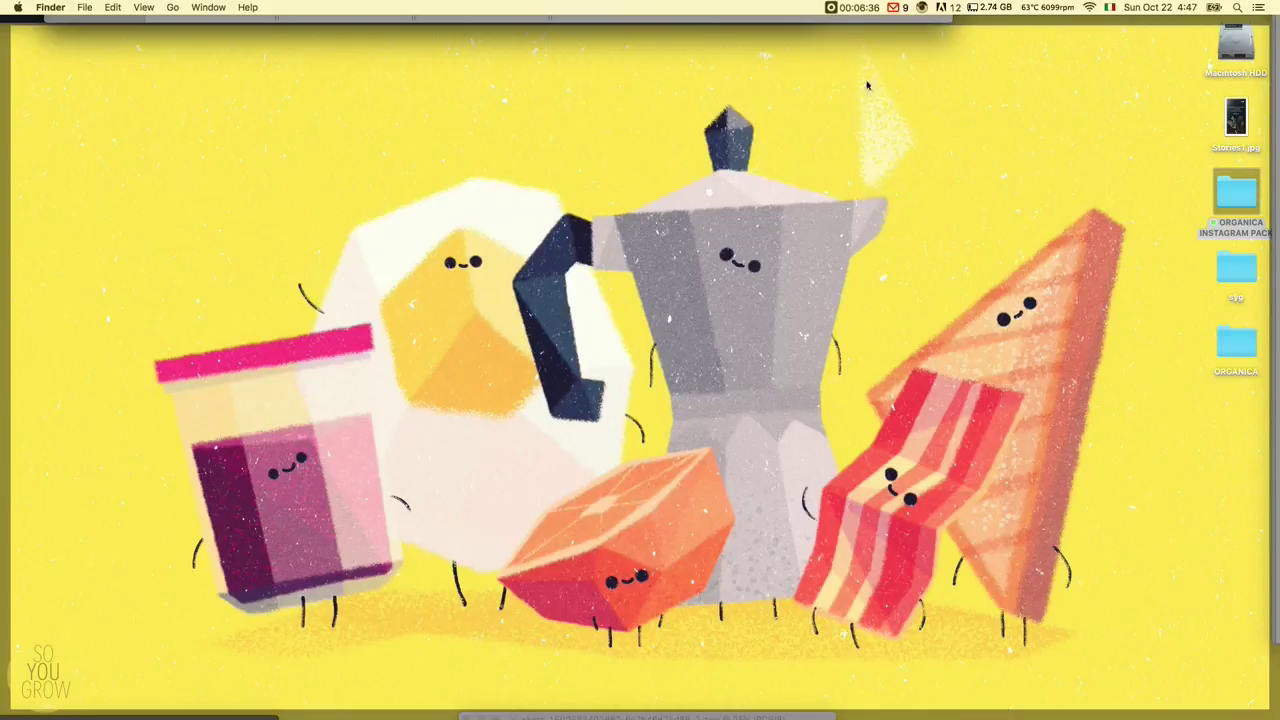
left_click(845, 8)
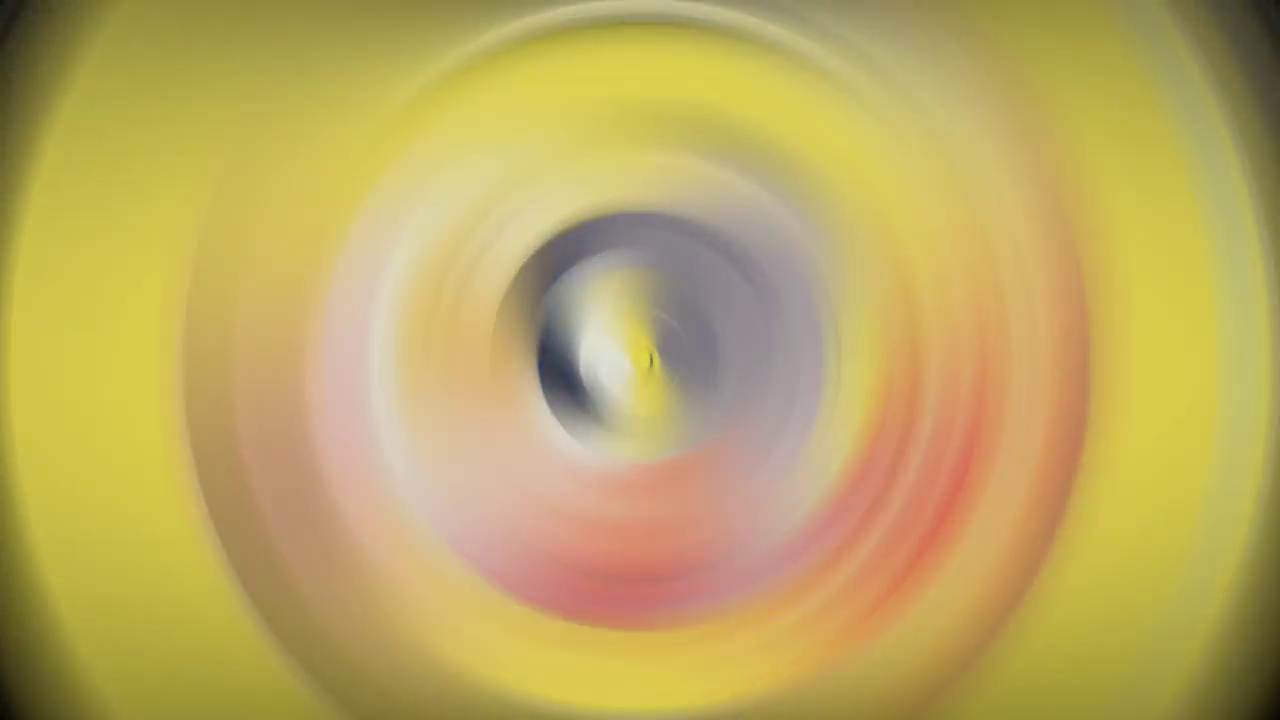